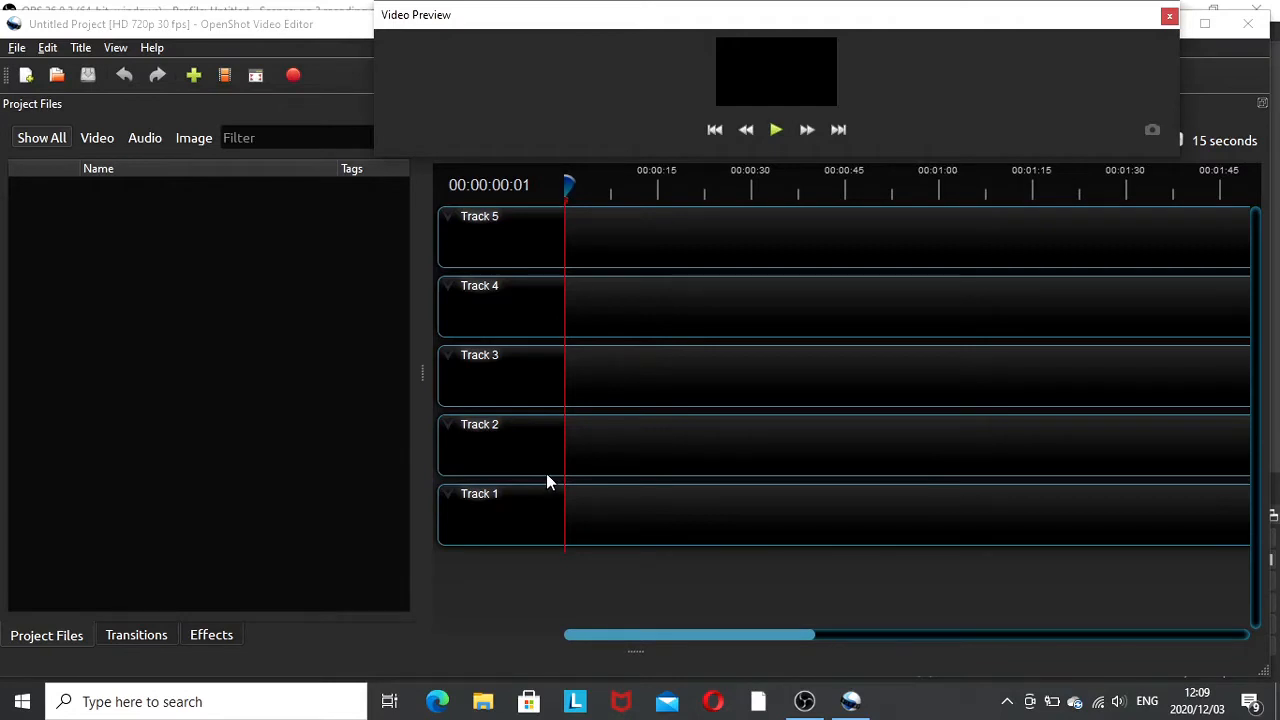
- Import the audio file Alex Skrindo & Miza - Thinkin' [NCS Release] from the Downloads folder into the project
{"action": "left_click", "coordinate": [193, 79]}
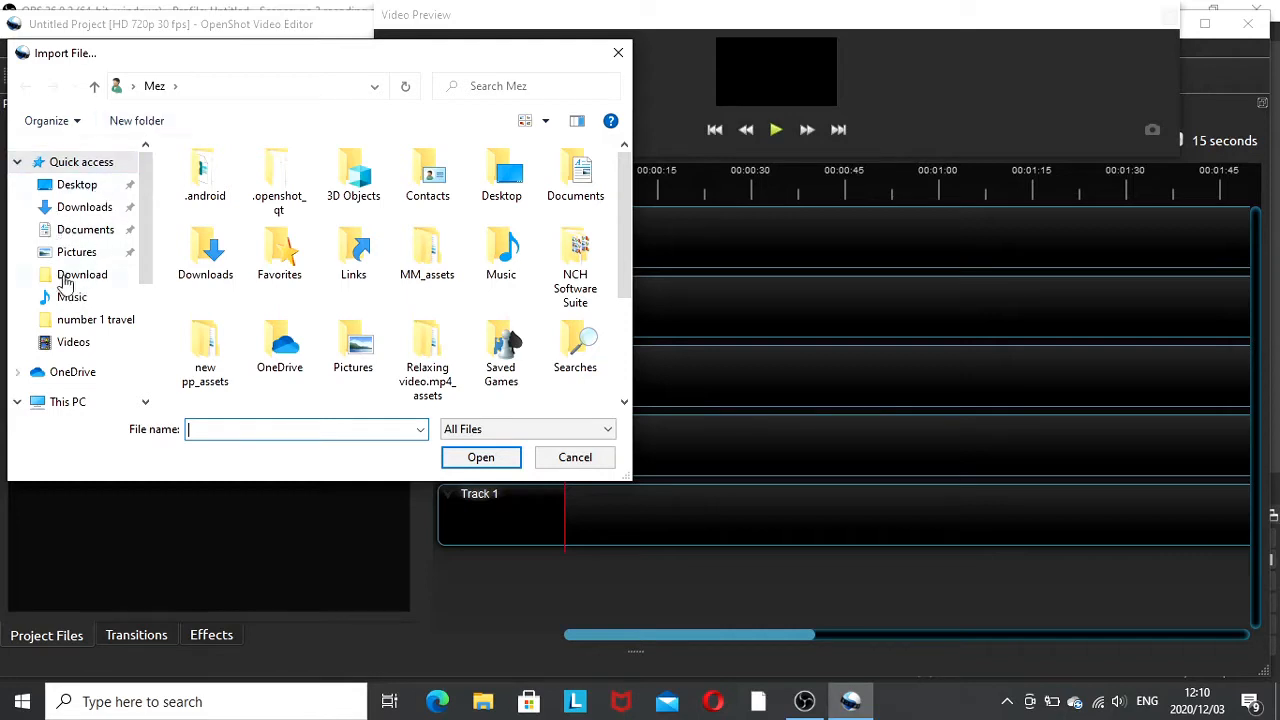
{"action": "left_click", "coordinate": [80, 212]}
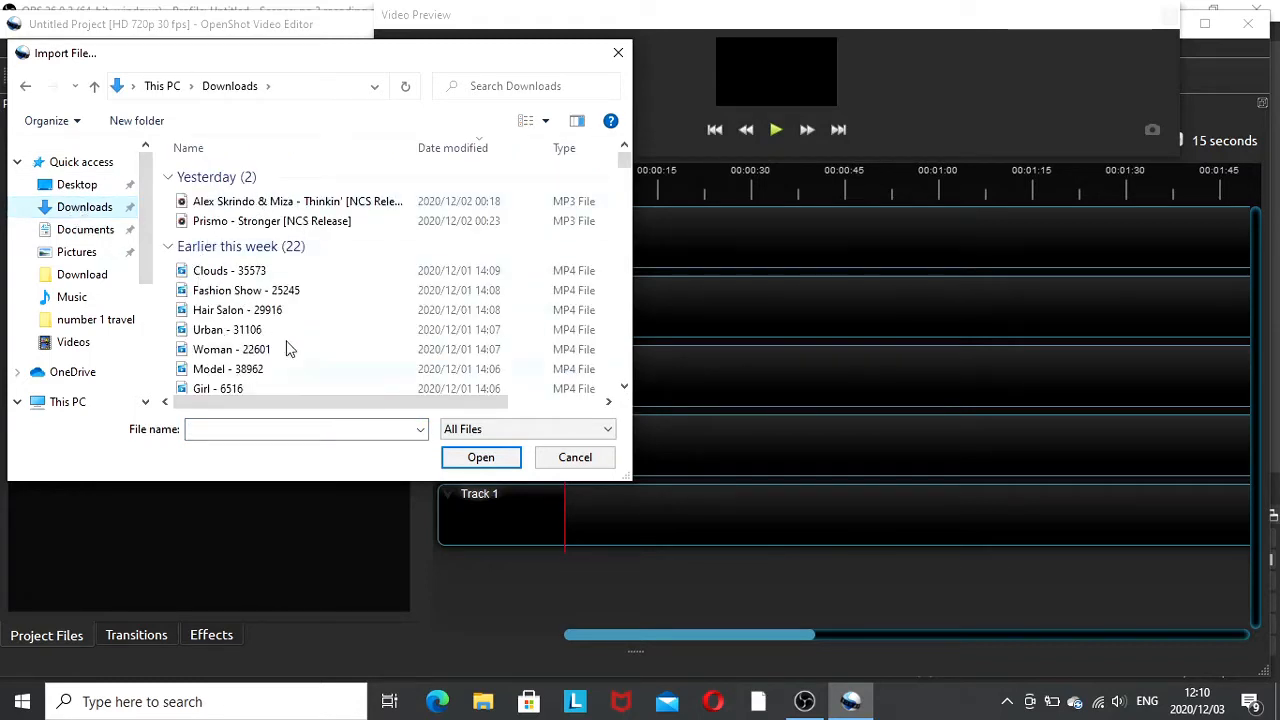
{"action": "left_click", "coordinate": [277, 202]}
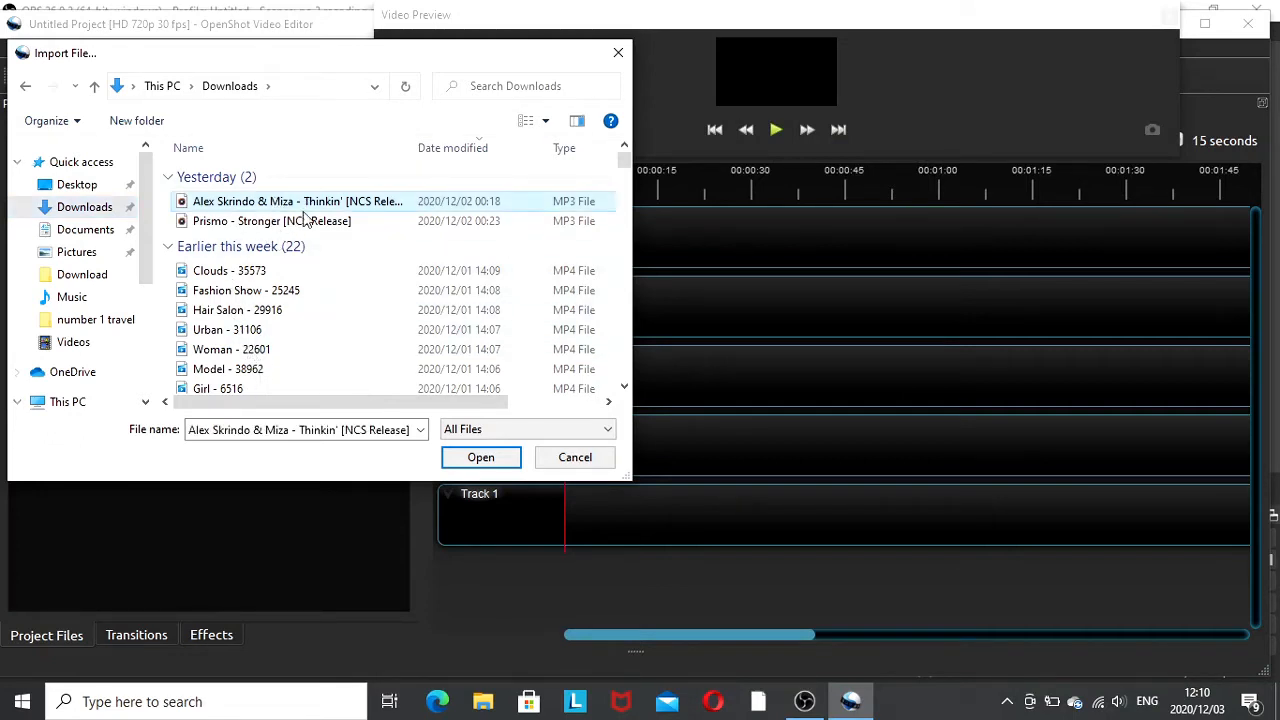
{"action": "left_click", "coordinate": [479, 458]}
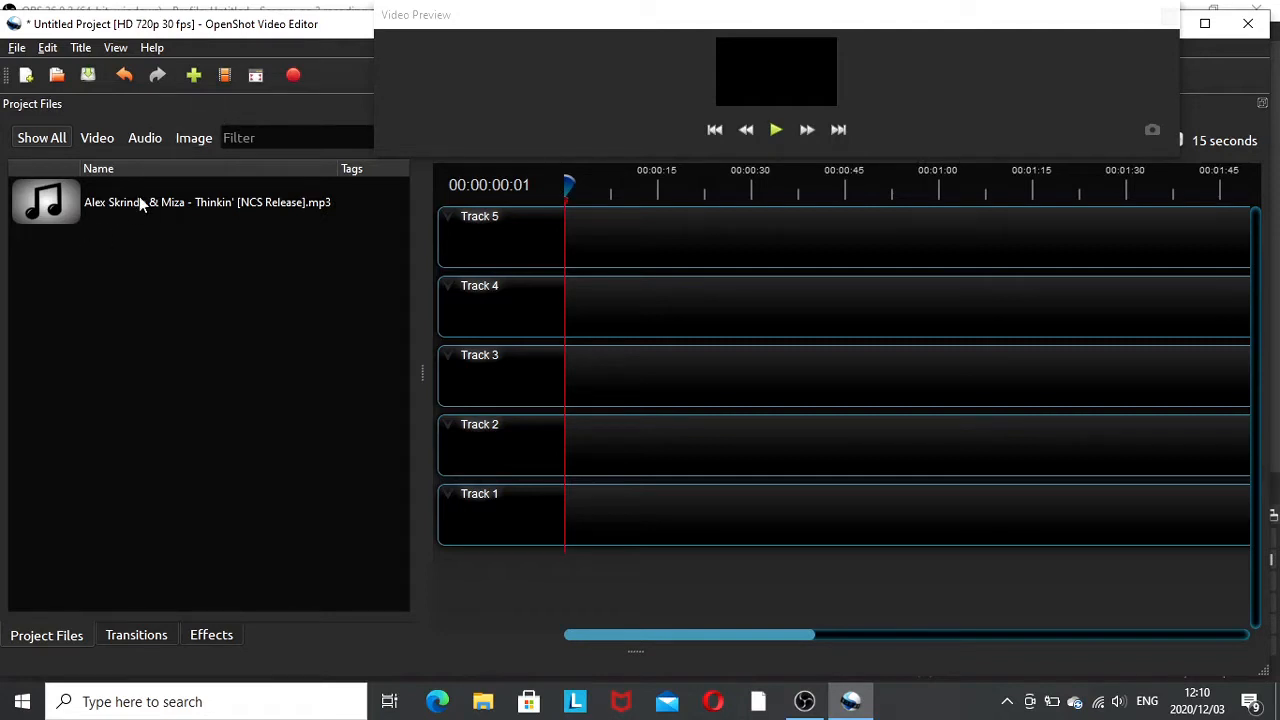
- Import the video clip Model - 38962 from Downloads into the project files
{"action": "left_click", "coordinate": [194, 77]}
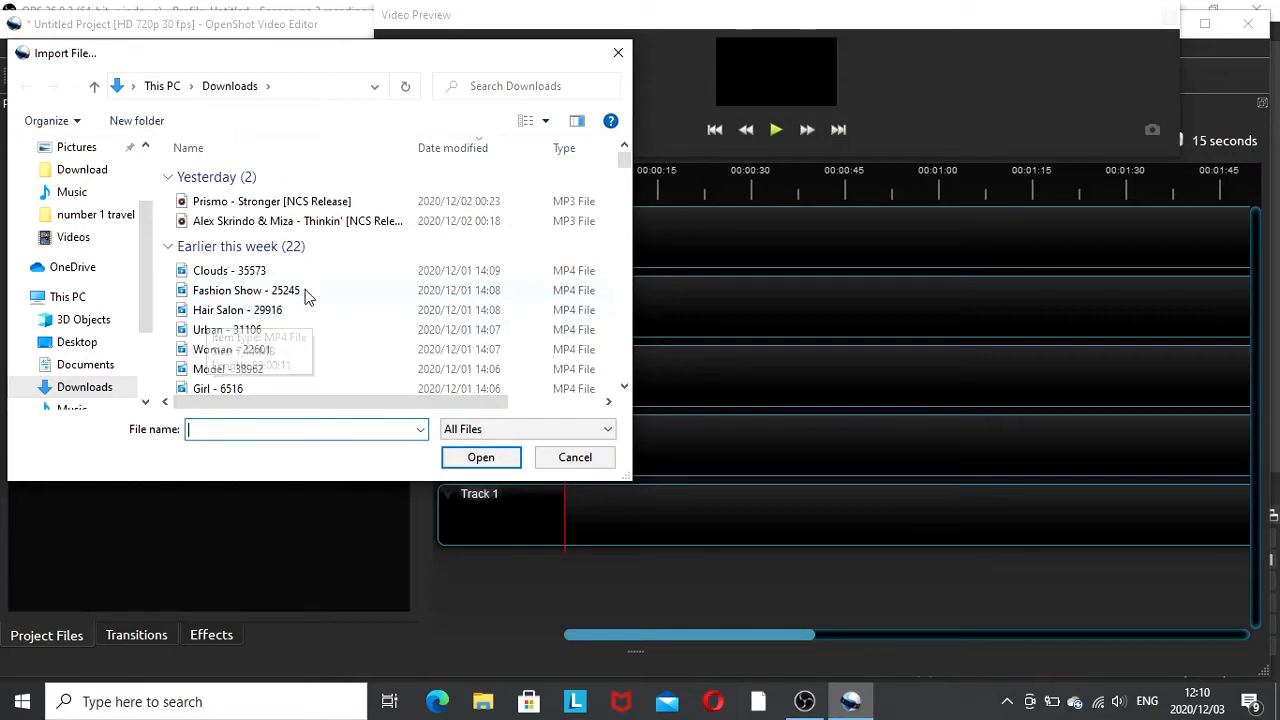
{"action": "scroll", "coordinate": [300, 286], "scroll_direction": "down", "scroll_amount": 4}
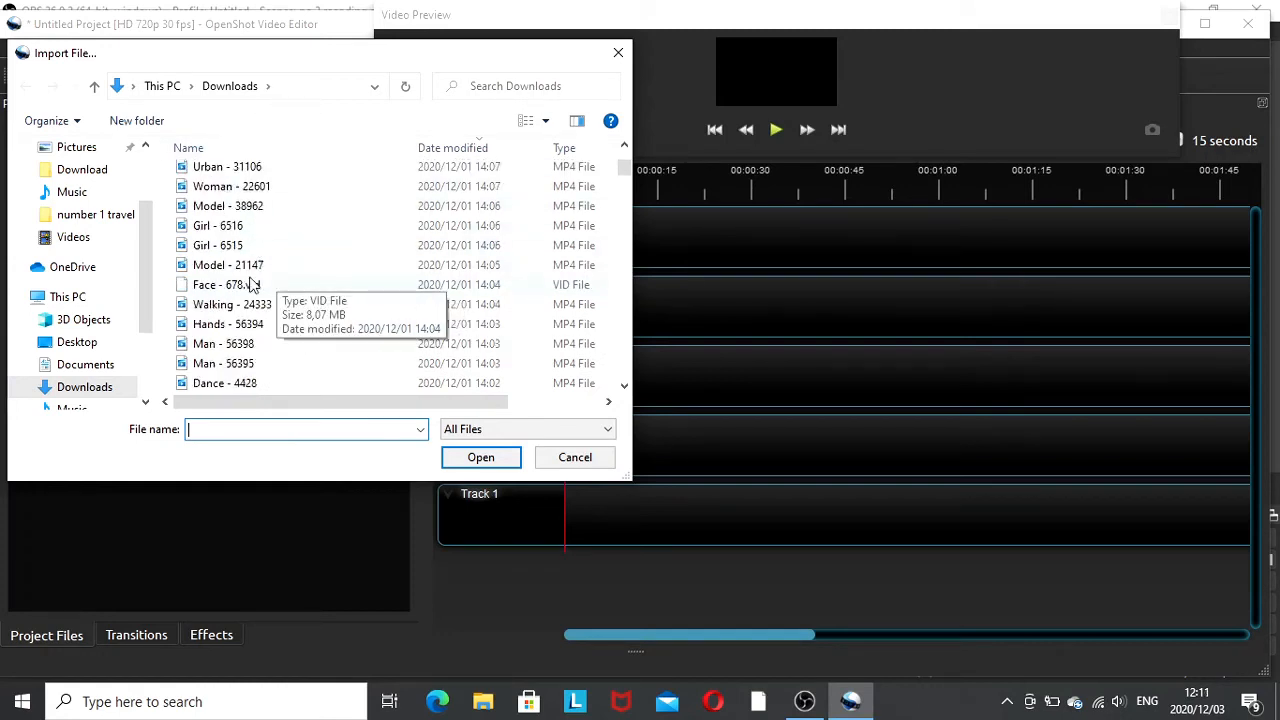
{"action": "left_click", "coordinate": [249, 210]}
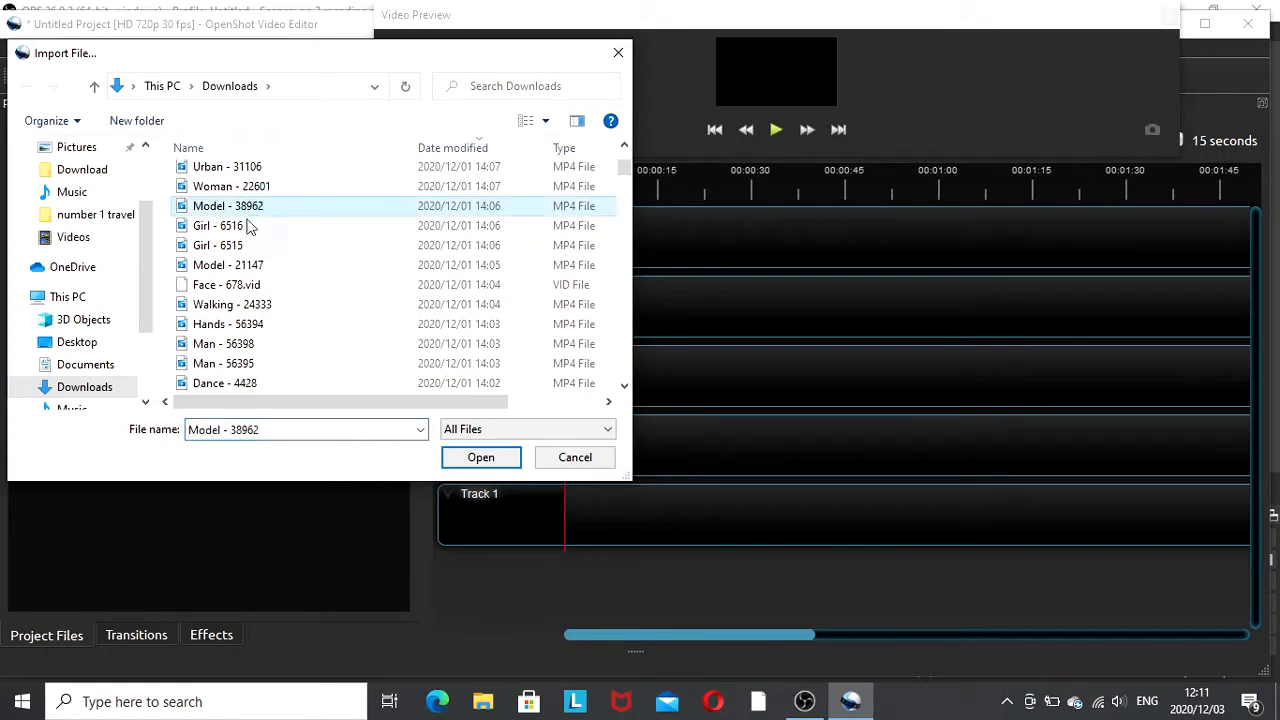
{"action": "left_click", "coordinate": [480, 457]}
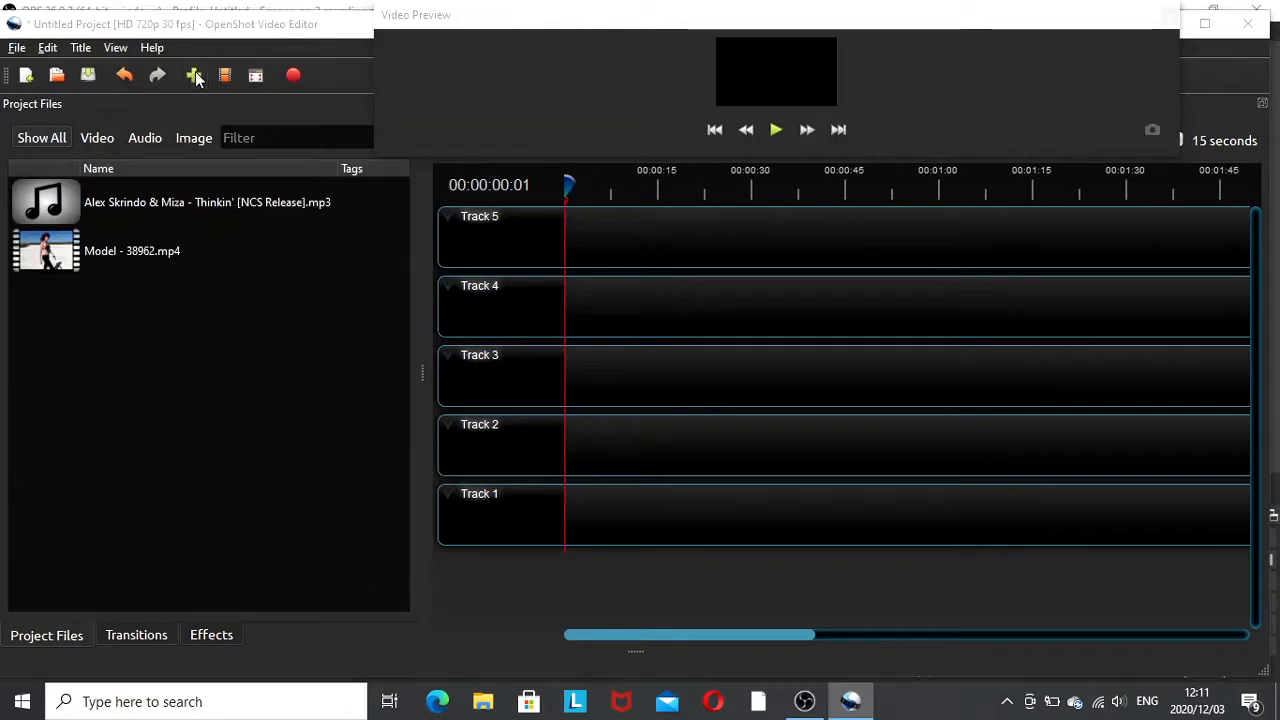
- Import the video clip Hair Salon - 29916 from Downloads into the project files
{"action": "double_click", "coordinate": [296, 273]}
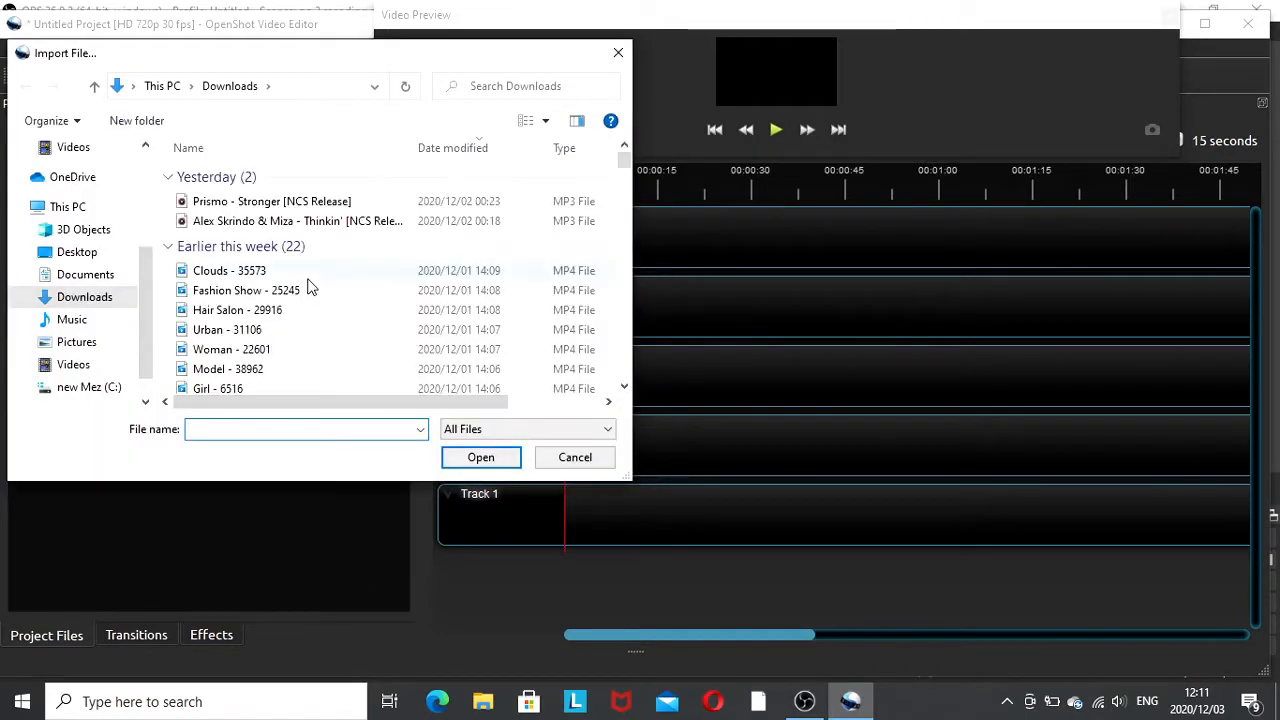
{"action": "left_click", "coordinate": [240, 320]}
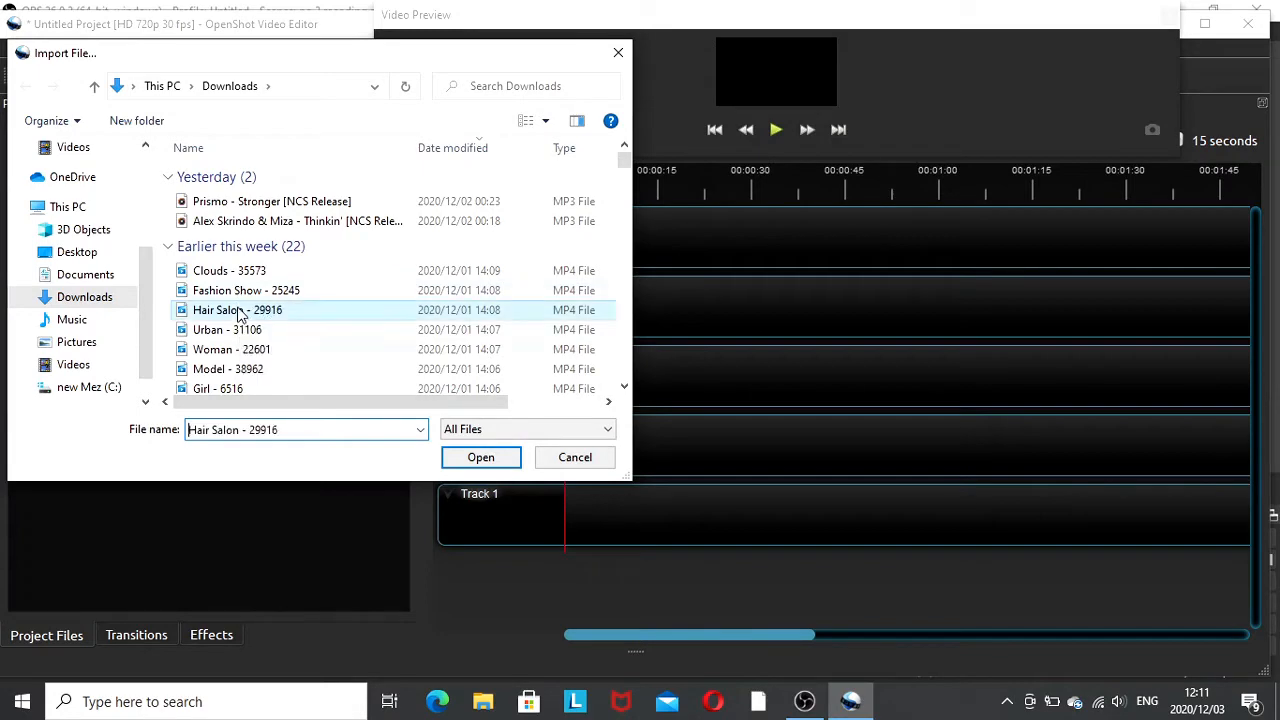
{"action": "left_click", "coordinate": [474, 457]}
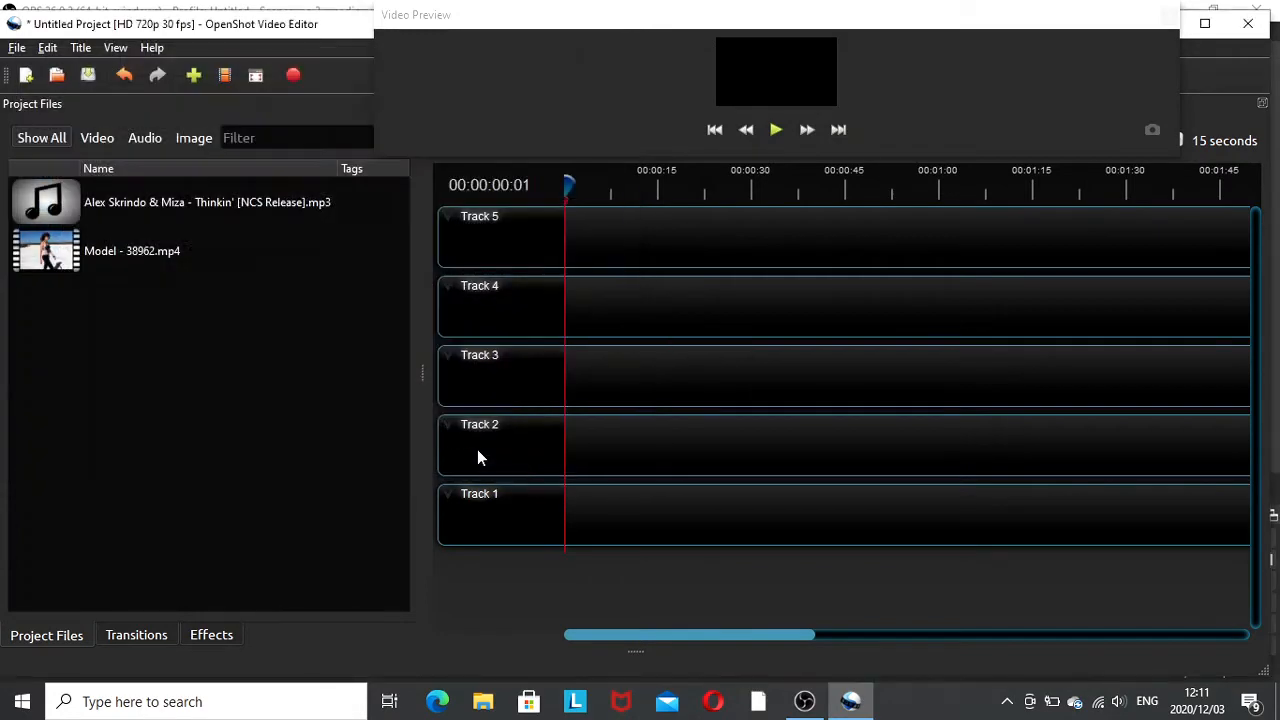
- Import the video clip Urban - 31106 from Downloads into the project files
{"action": "left_click", "coordinate": [196, 80]}
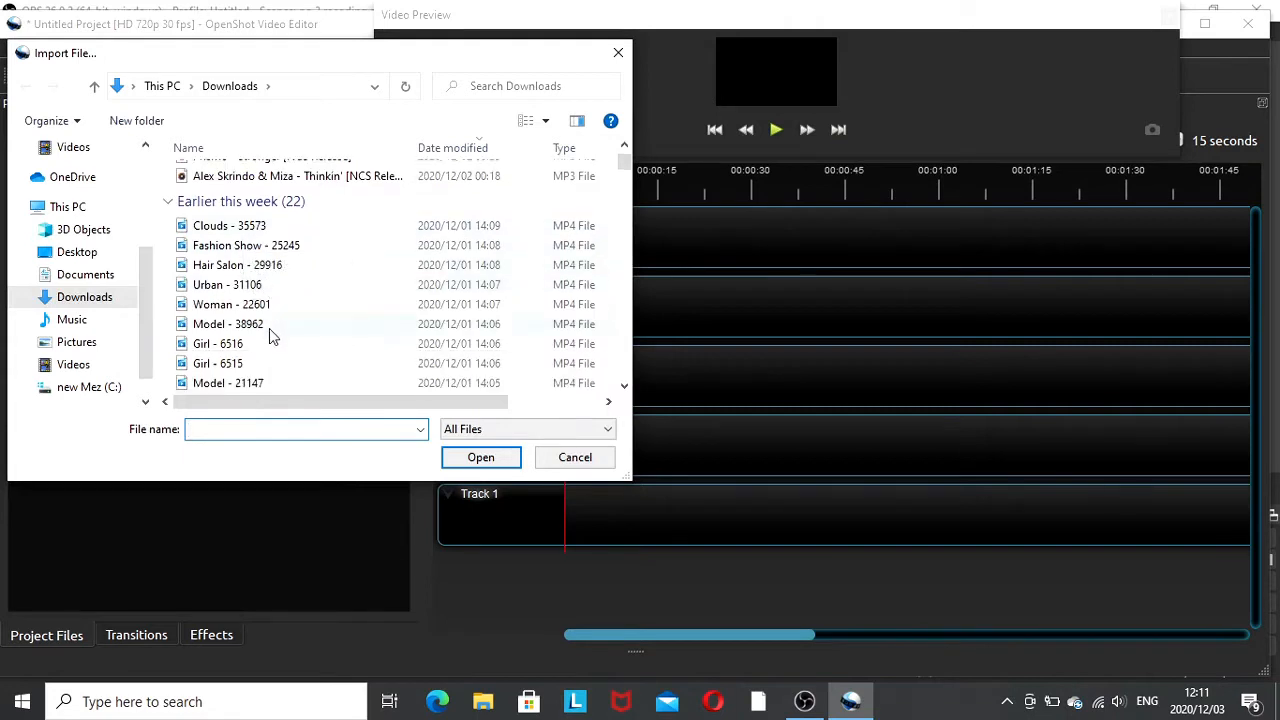
{"action": "scroll", "coordinate": [270, 333], "scroll_direction": "down", "scroll_amount": 1}
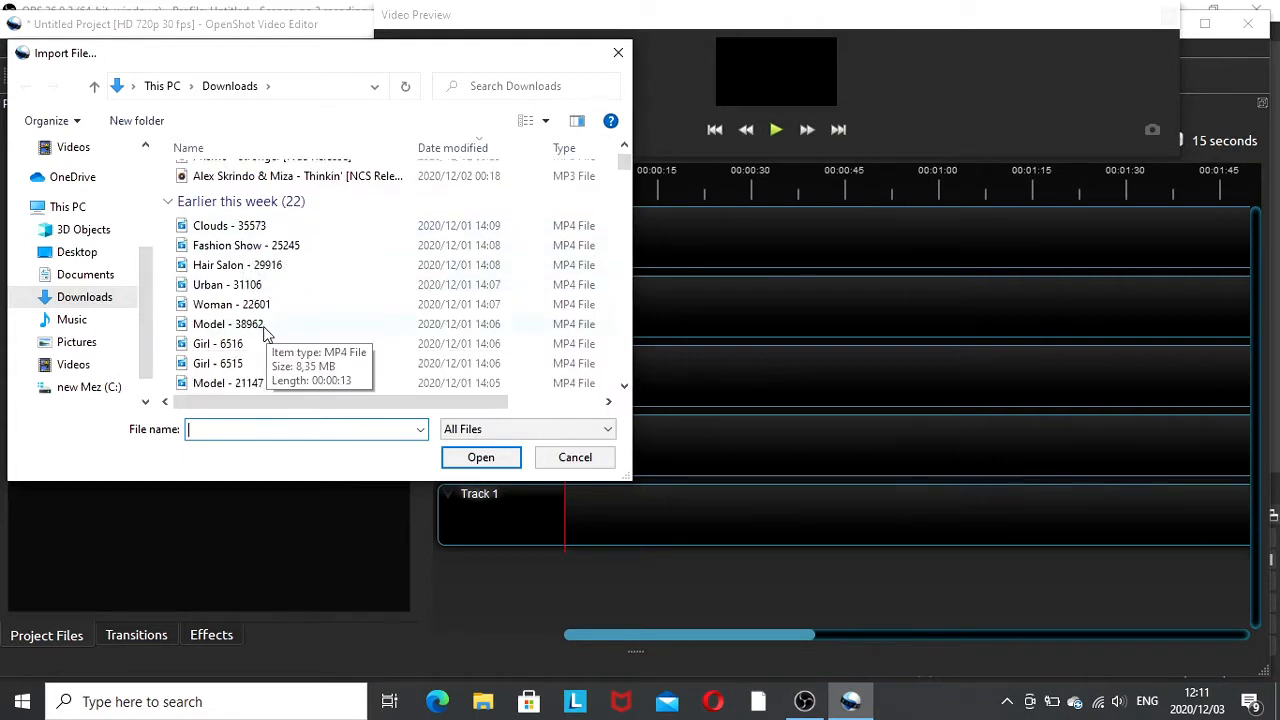
{"action": "scroll", "coordinate": [268, 330], "scroll_direction": "down", "scroll_amount": 1}
{"action": "left_click", "coordinate": [249, 324]}
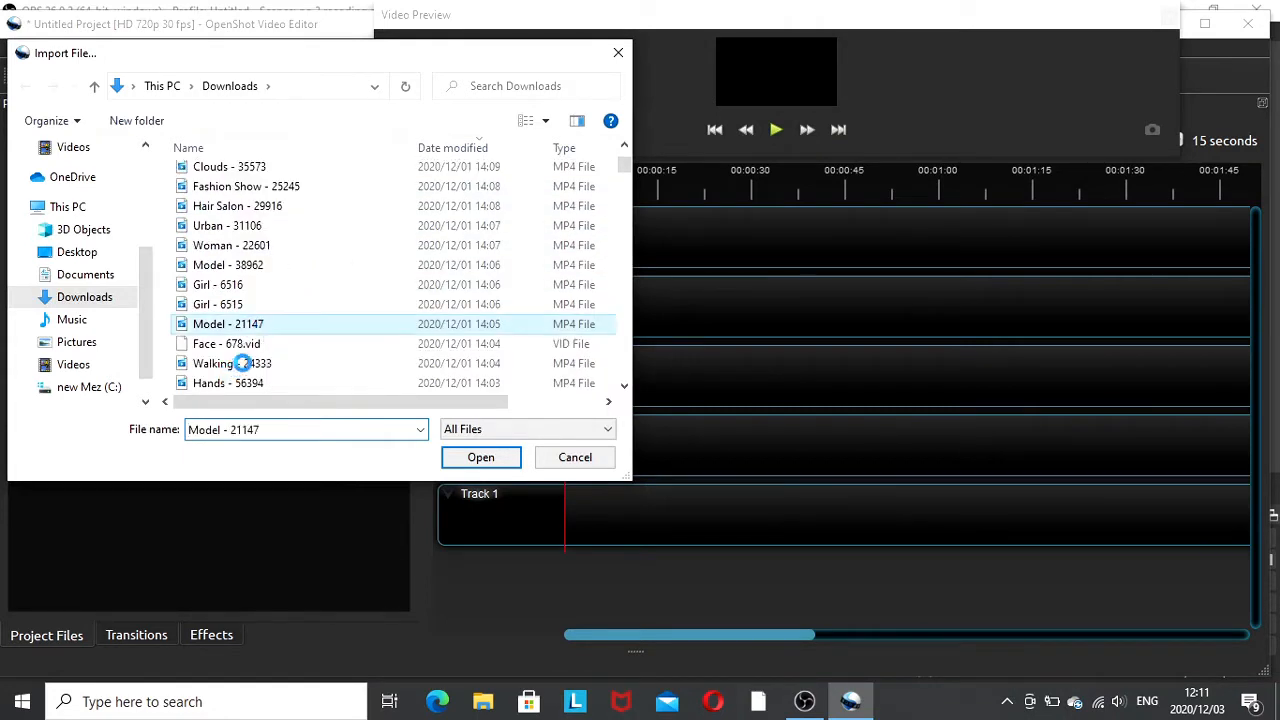
{"action": "right_click", "coordinate": [264, 364]}
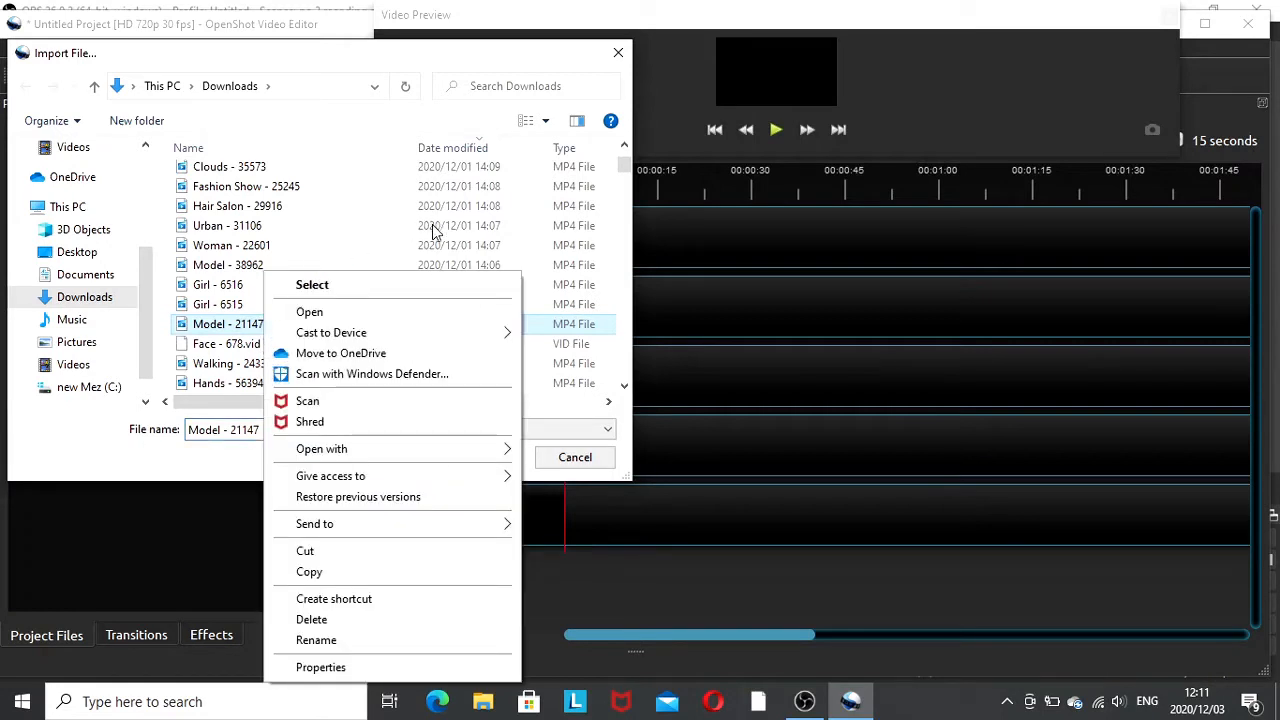
{"action": "left_click", "coordinate": [218, 226]}
{"action": "left_click", "coordinate": [479, 459]}
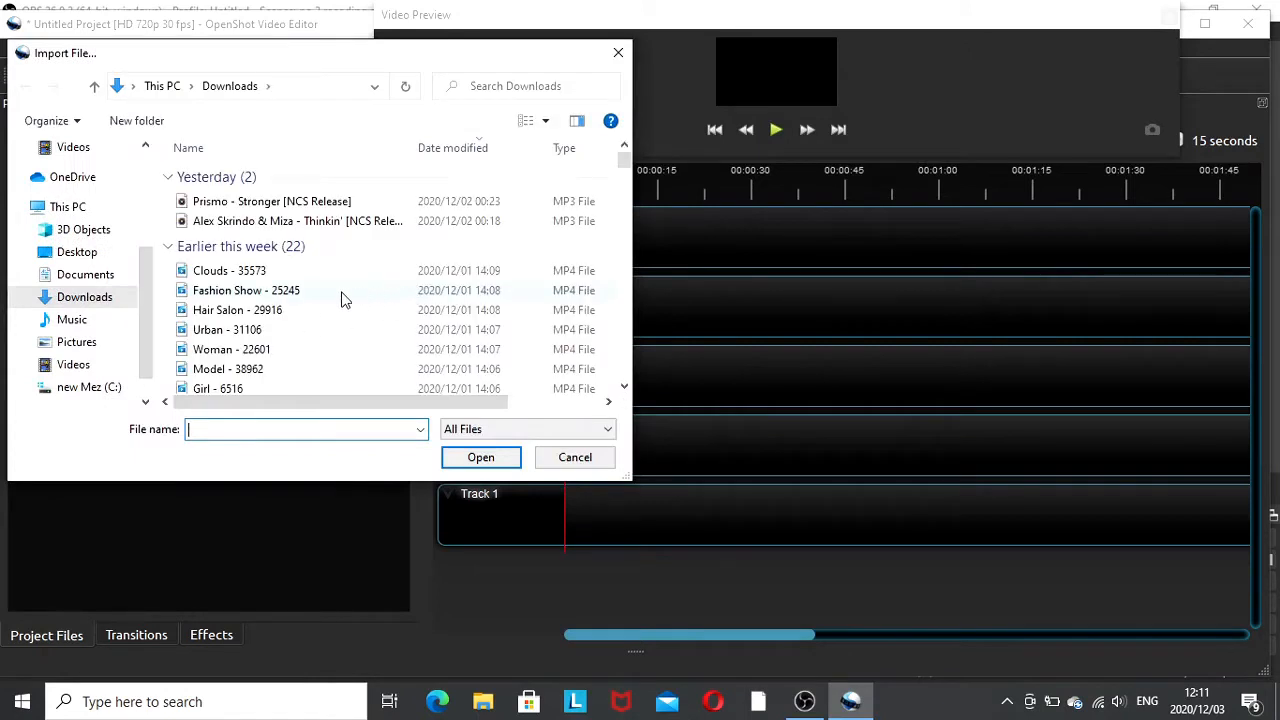
- Import the video clip Lunch - 2339 from the last month's downloads into the project files
{"action": "scroll", "coordinate": [338, 300], "scroll_direction": "down", "scroll_amount": 4}
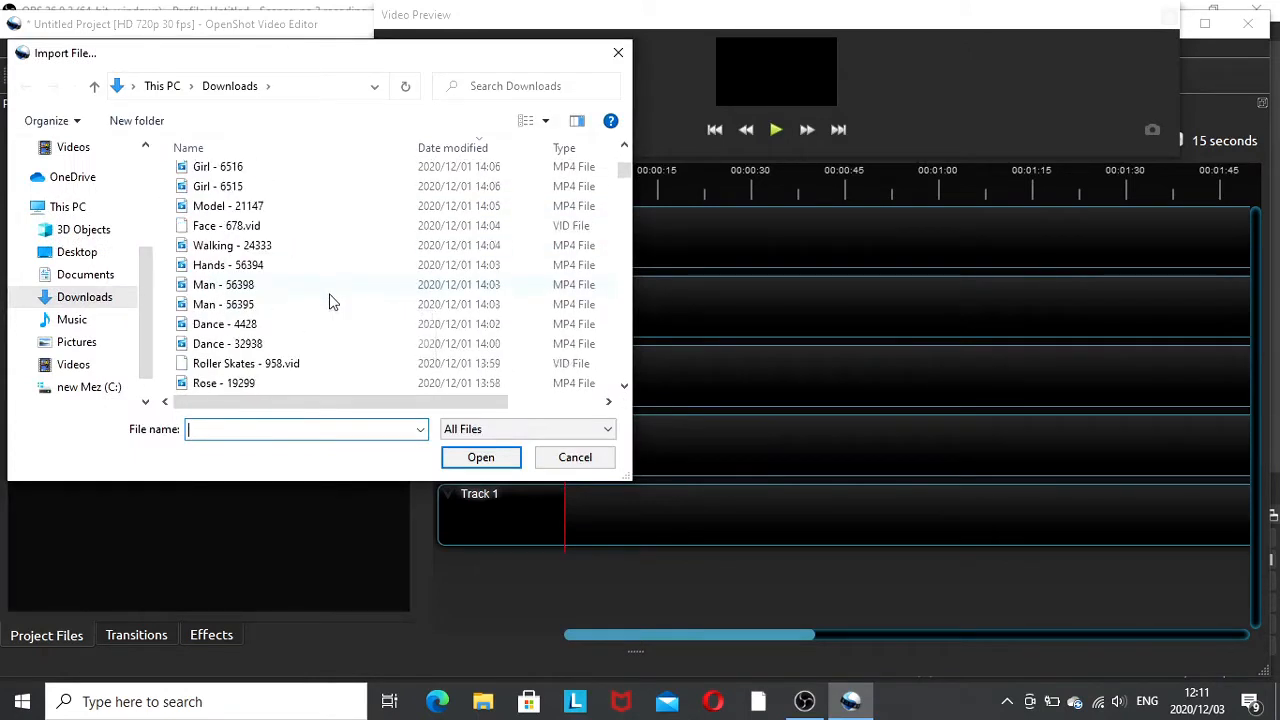
{"action": "scroll", "coordinate": [333, 302], "scroll_direction": "down", "scroll_amount": 2}
{"action": "scroll", "coordinate": [333, 302], "scroll_direction": "down", "scroll_amount": 5}
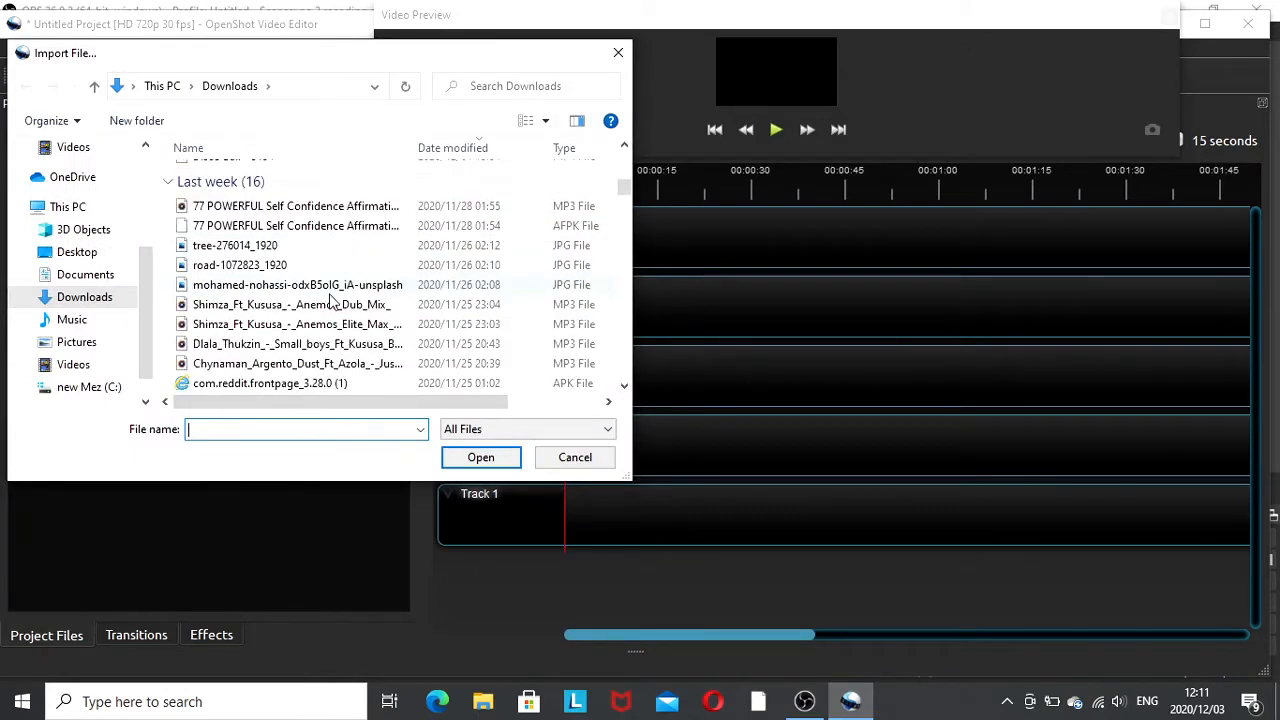
{"action": "scroll", "coordinate": [333, 302], "scroll_direction": "down", "scroll_amount": 1}
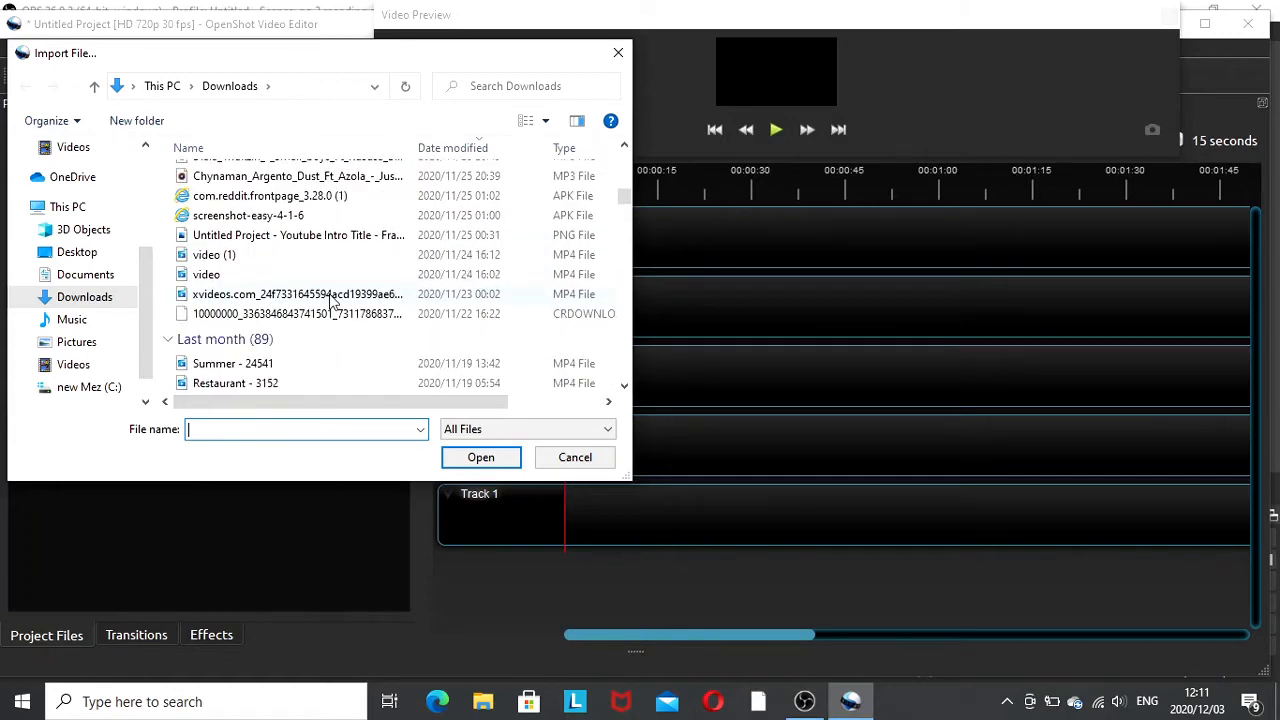
{"action": "scroll", "coordinate": [333, 302], "scroll_direction": "down", "scroll_amount": 2}
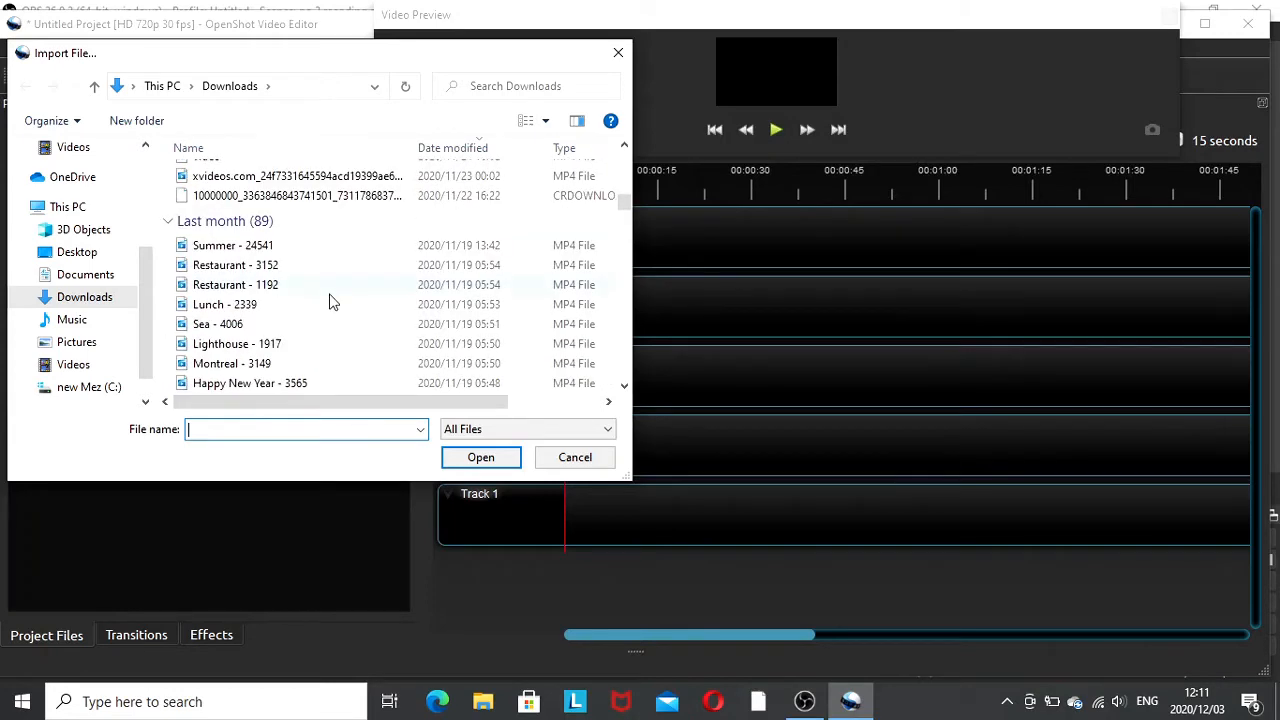
{"action": "left_click", "coordinate": [265, 304]}
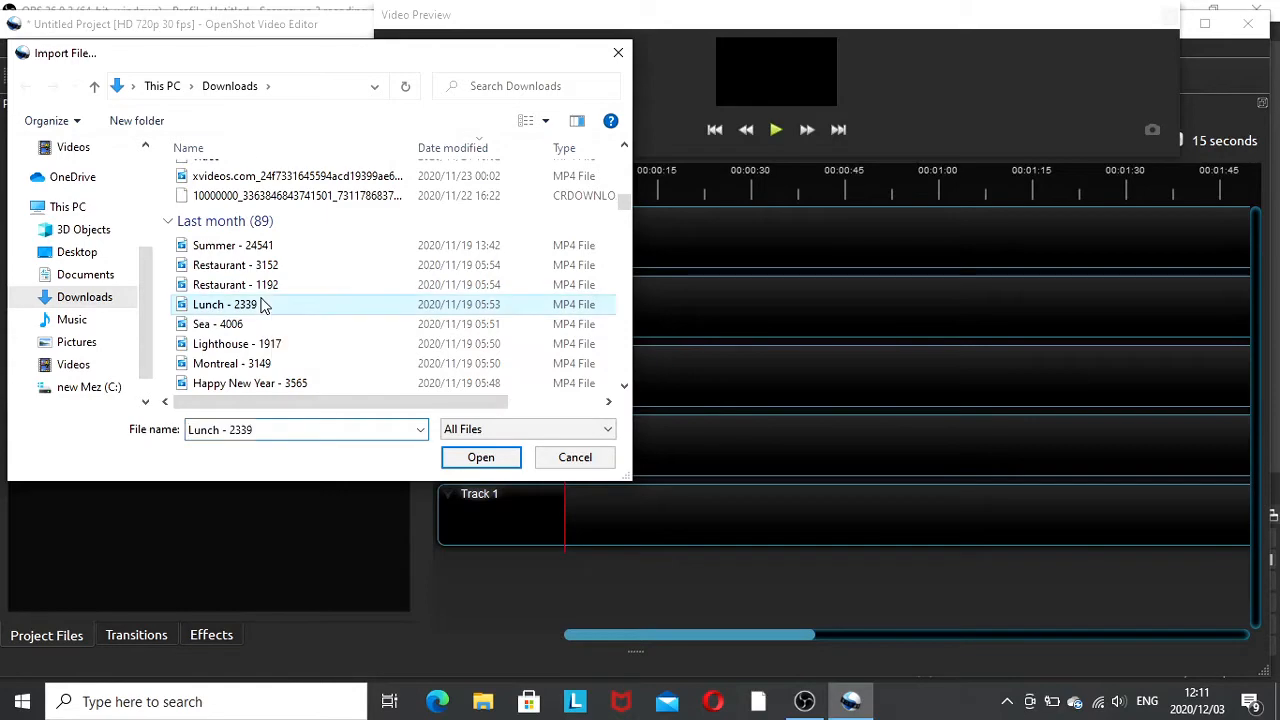
{"action": "left_click", "coordinate": [481, 457]}
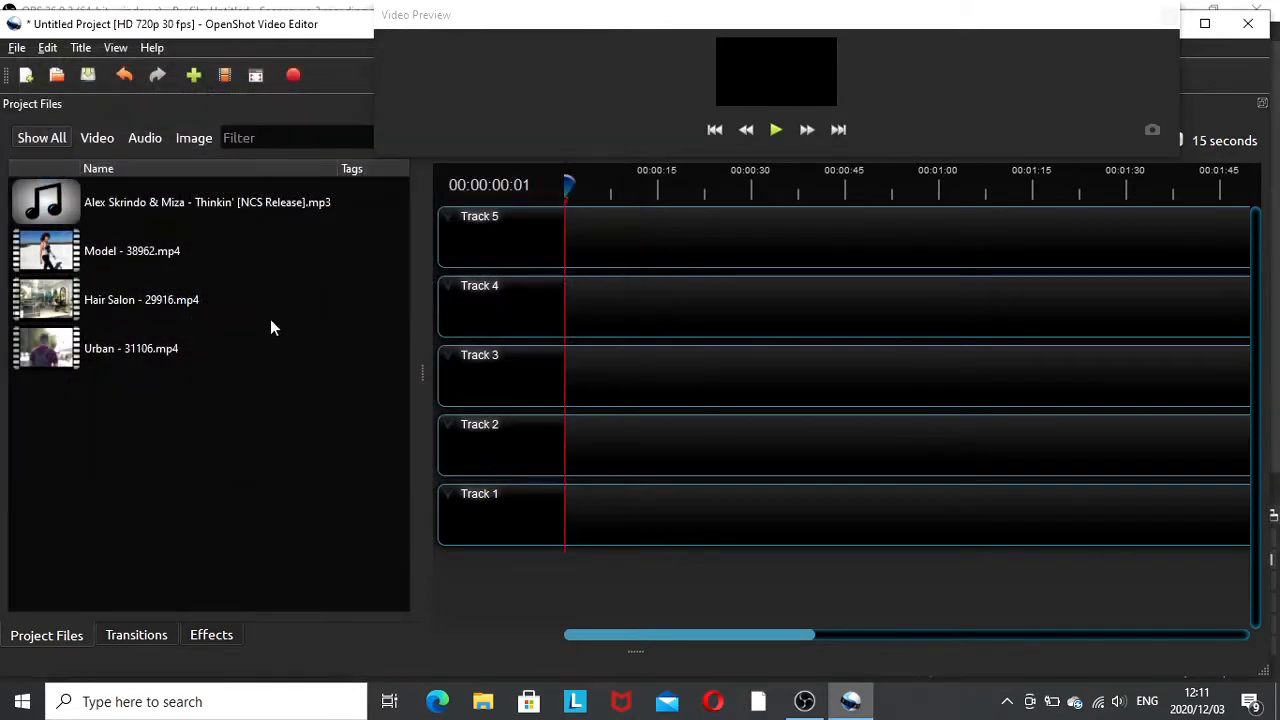
- Import the video clip Dance - 1670 from Downloads into the project files
{"action": "left_click", "coordinate": [194, 77]}
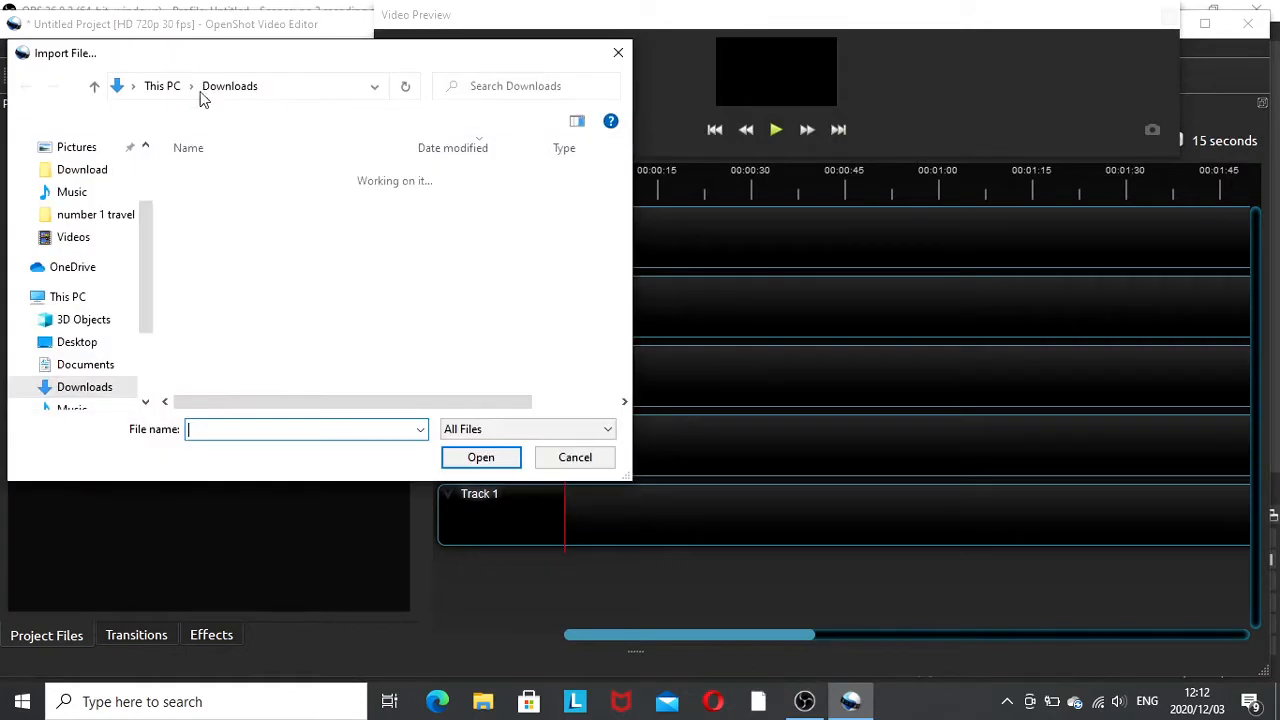
{"action": "scroll", "coordinate": [282, 300], "scroll_direction": "down", "scroll_amount": 3}
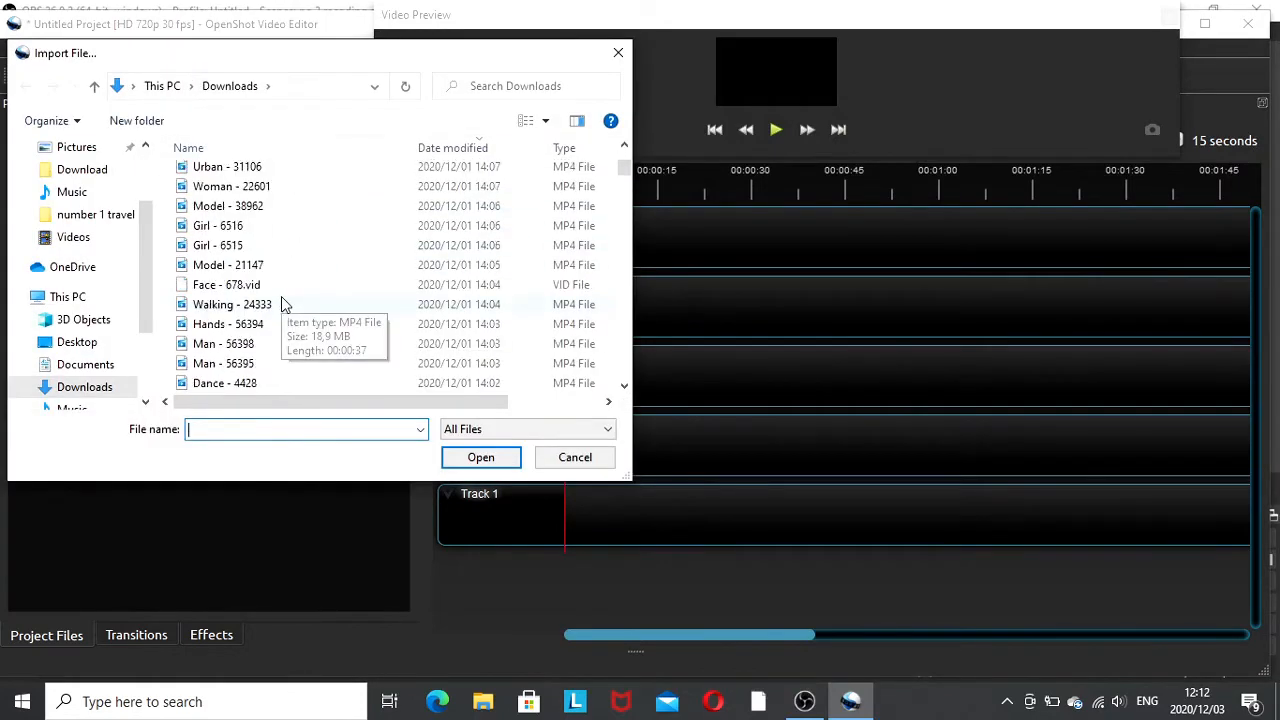
{"action": "scroll", "coordinate": [281, 300], "scroll_direction": "down", "scroll_amount": 3}
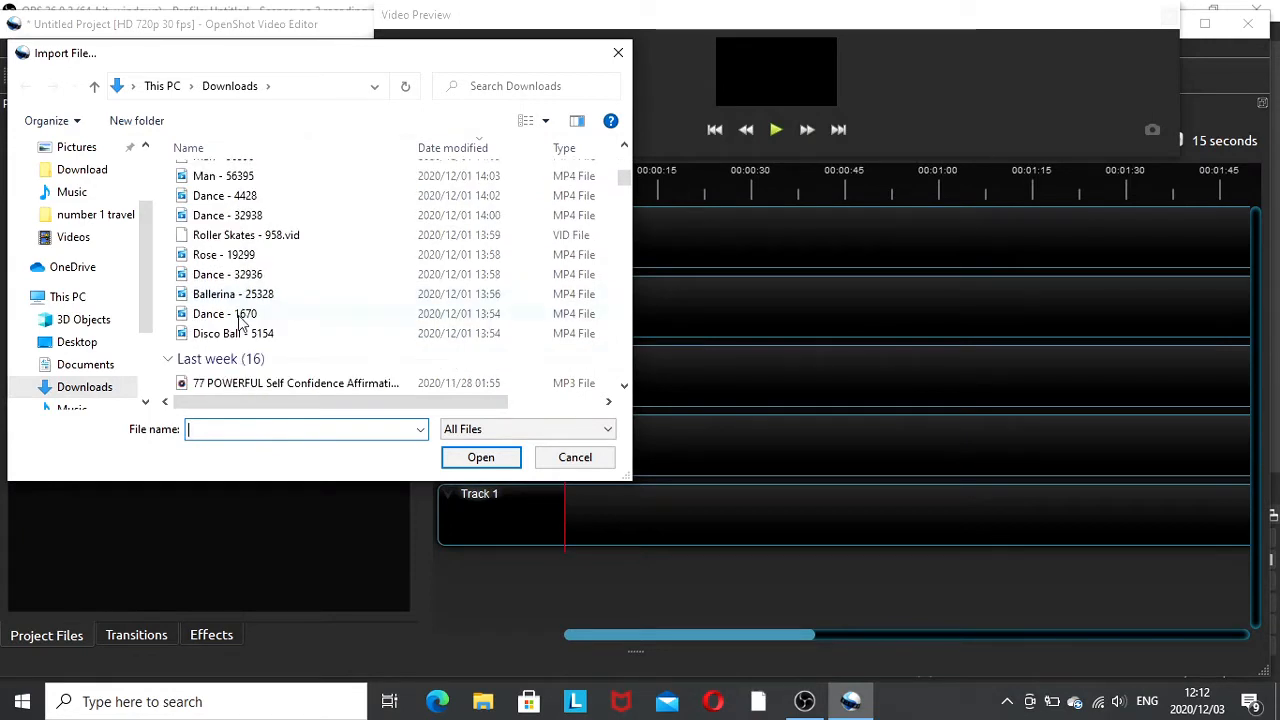
{"action": "left_click", "coordinate": [236, 316]}
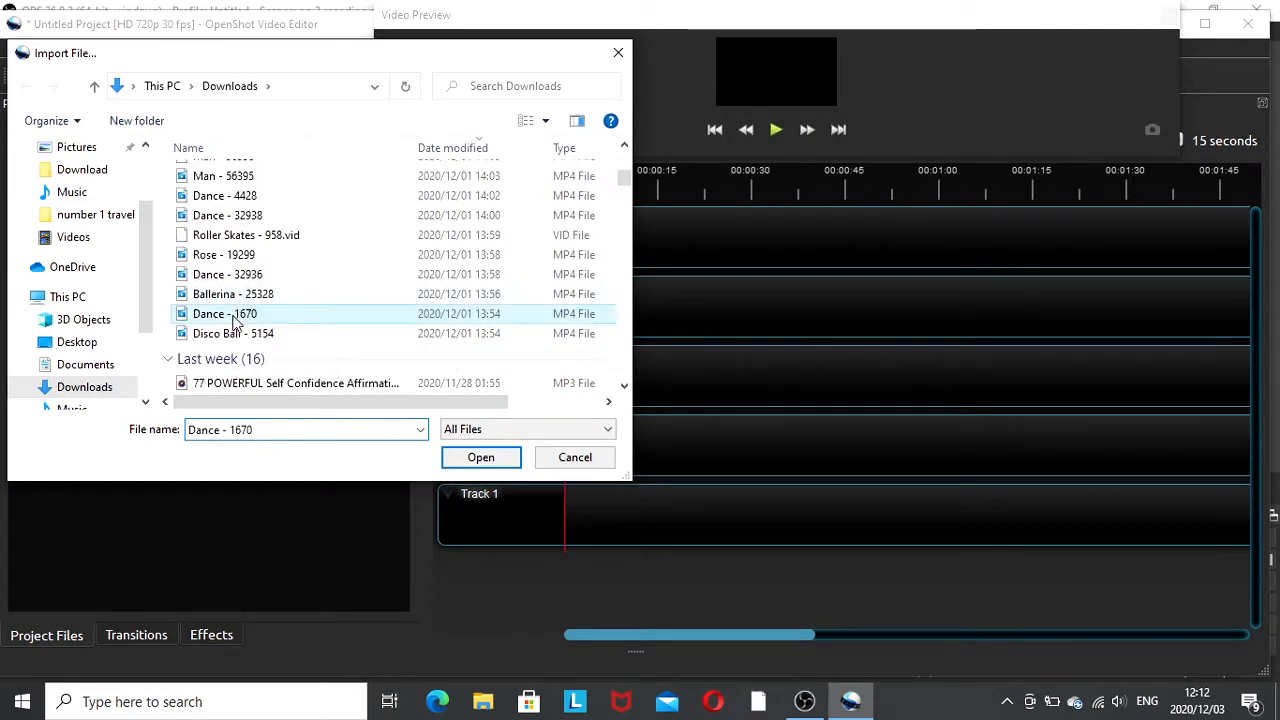
{"action": "left_click", "coordinate": [478, 458]}
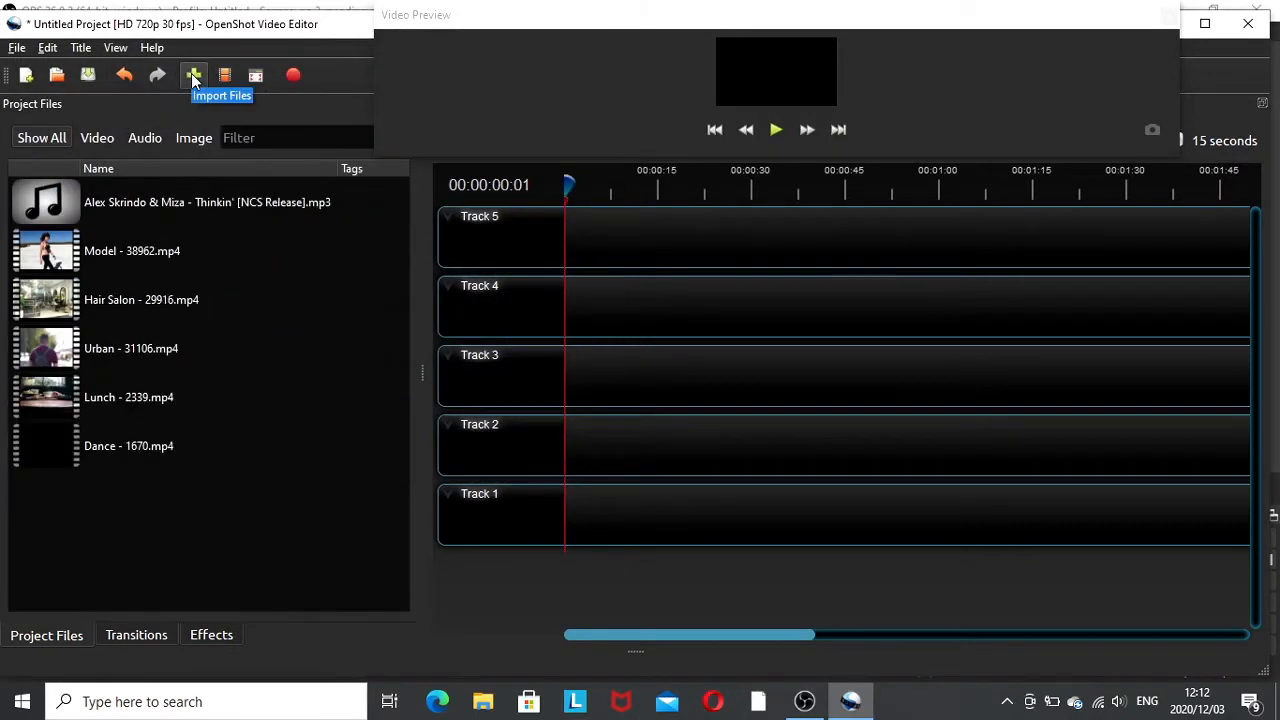
- Import the video clip Disco Ball - 5154 from Downloads into the project files
{"action": "left_click", "coordinate": [193, 77]}
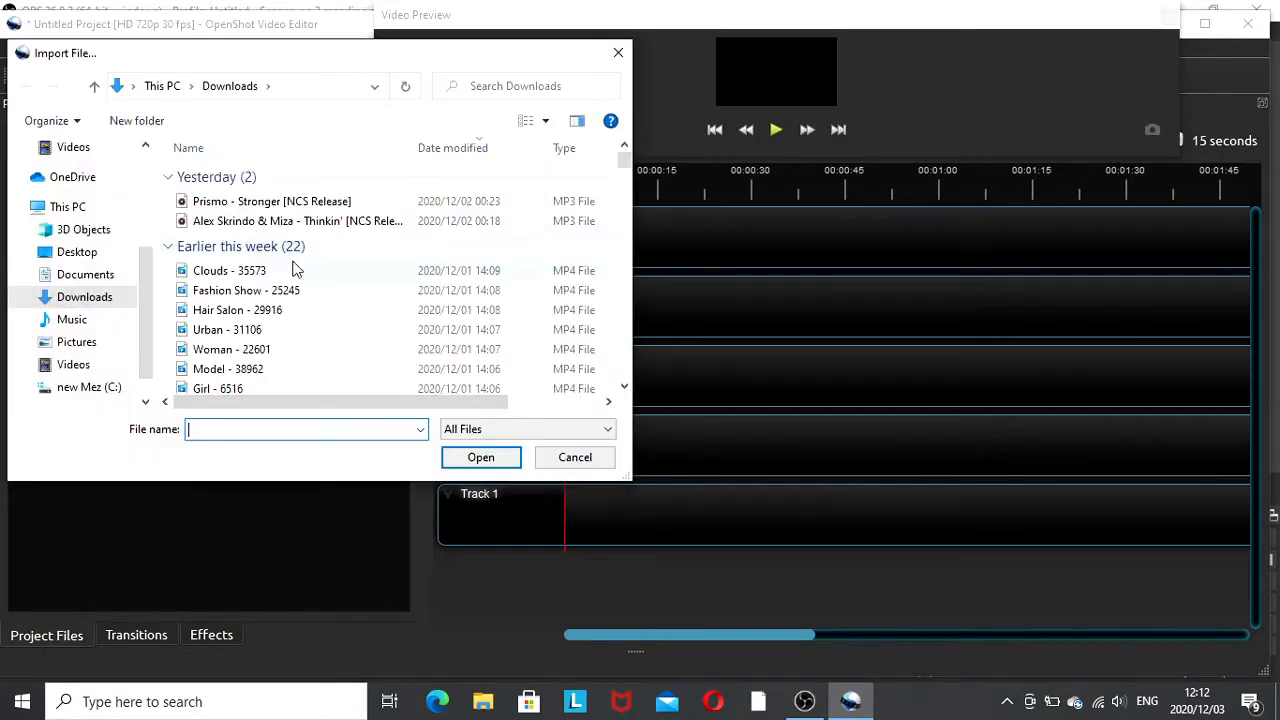
{"action": "scroll", "coordinate": [286, 268], "scroll_direction": "down", "scroll_amount": 2}
{"action": "scroll", "coordinate": [281, 279], "scroll_direction": "down", "scroll_amount": 5}
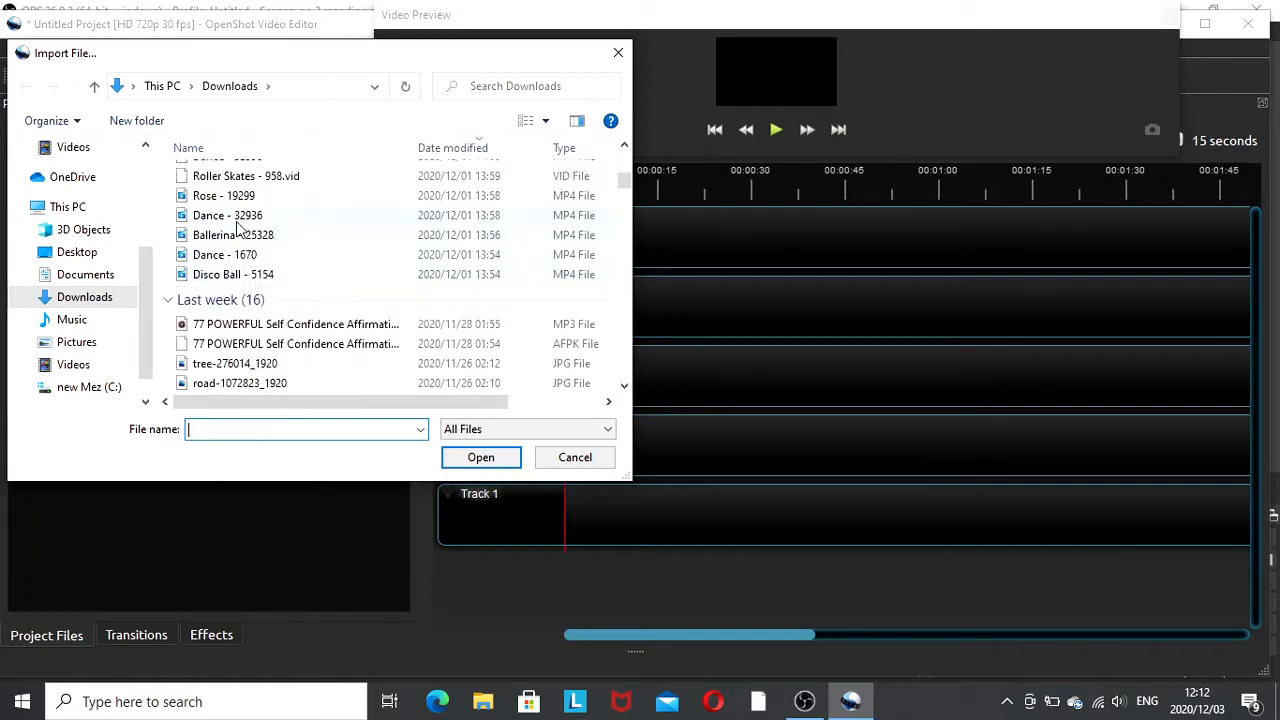
{"action": "left_click", "coordinate": [212, 281]}
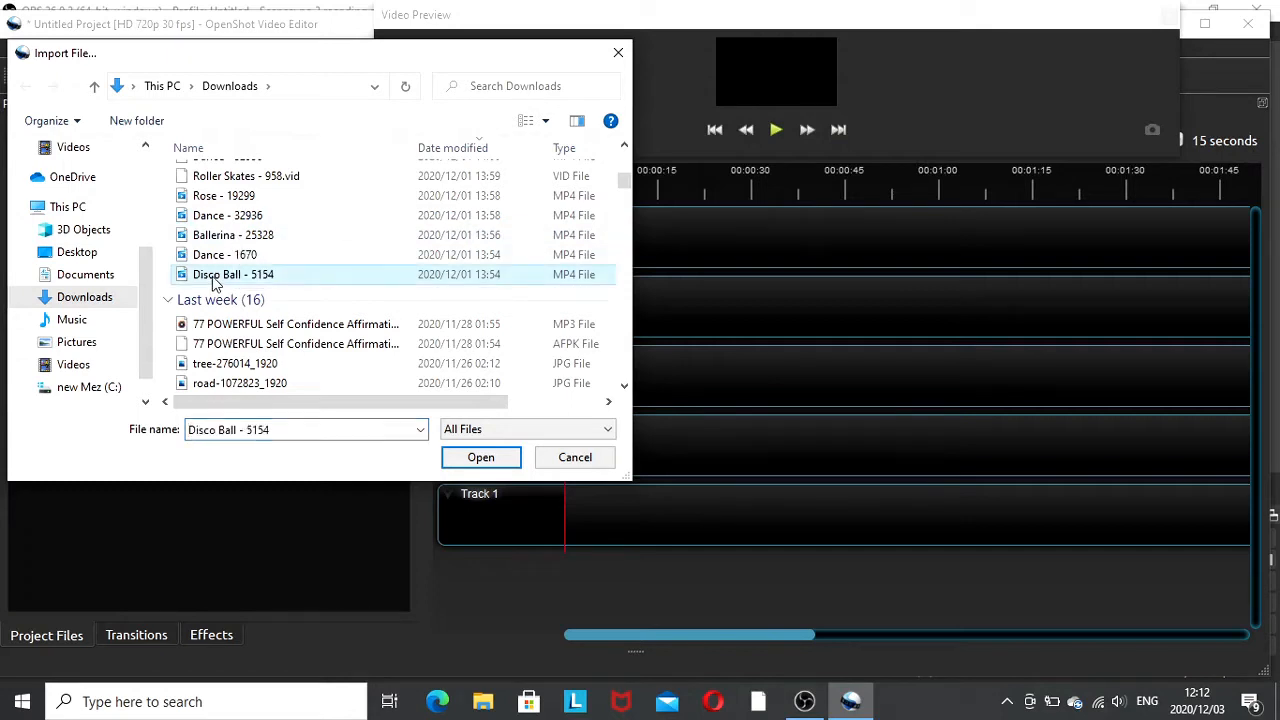
{"action": "left_click", "coordinate": [474, 465]}
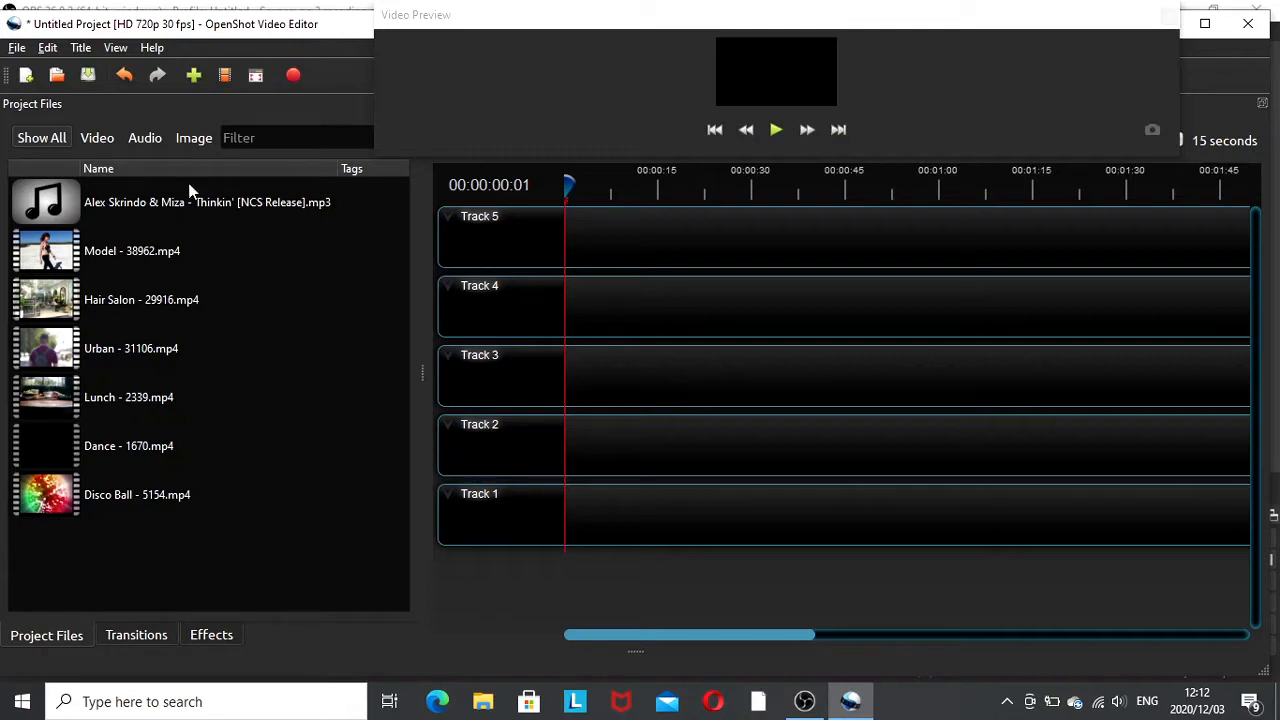
- Place the Thinkin' music file at the start of Track 1 on the timeline
{"action": "left_click_drag", "start_coordinate": [153, 204], "coordinate": [556, 522]}
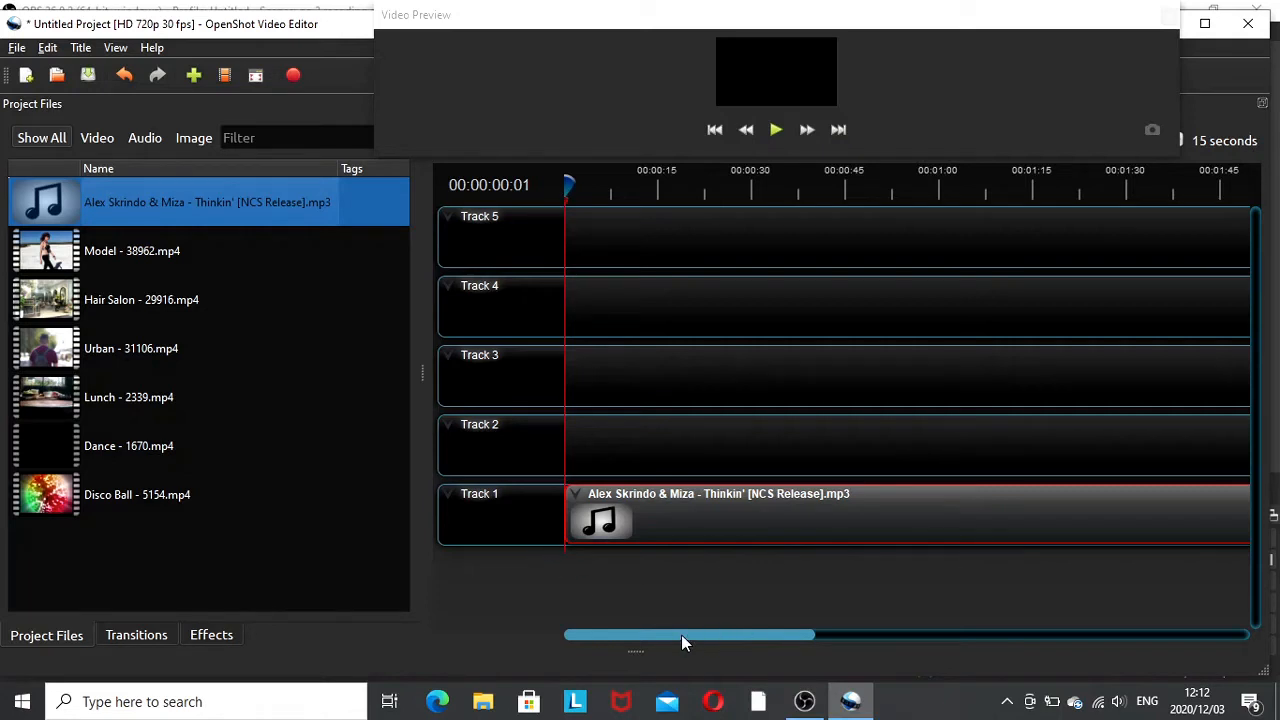
{"action": "left_click_drag", "start_coordinate": [681, 634], "coordinate": [934, 664]}
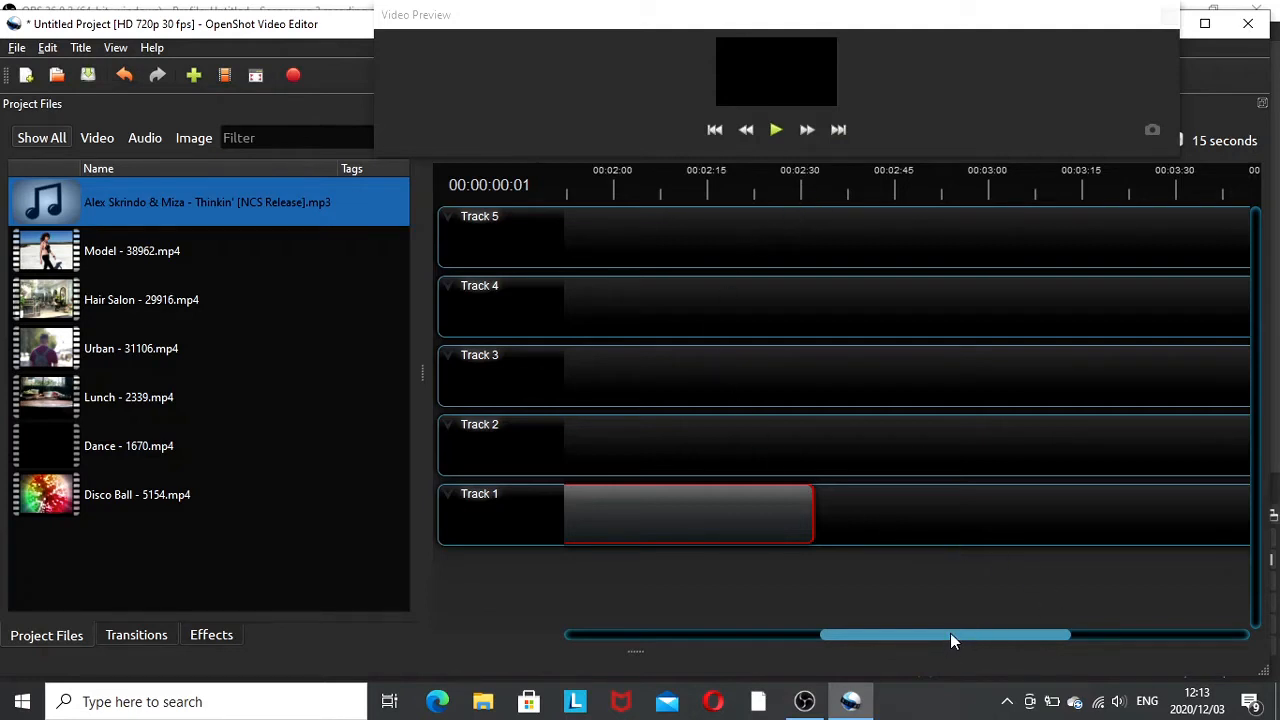
{"action": "left_click_drag", "start_coordinate": [950, 645], "coordinate": [644, 654]}
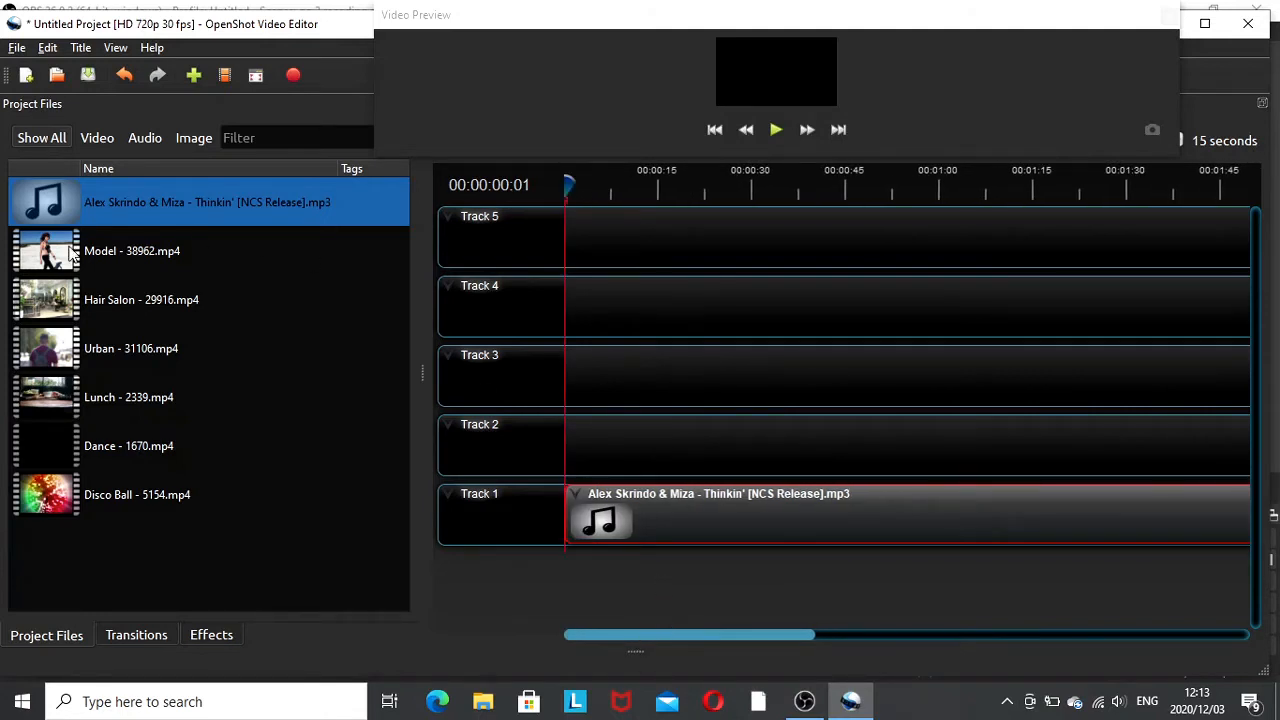
- Place the Model - 38962 clip at the start of Track 2 above the music
{"action": "left_click_drag", "start_coordinate": [70, 248], "coordinate": [563, 430]}
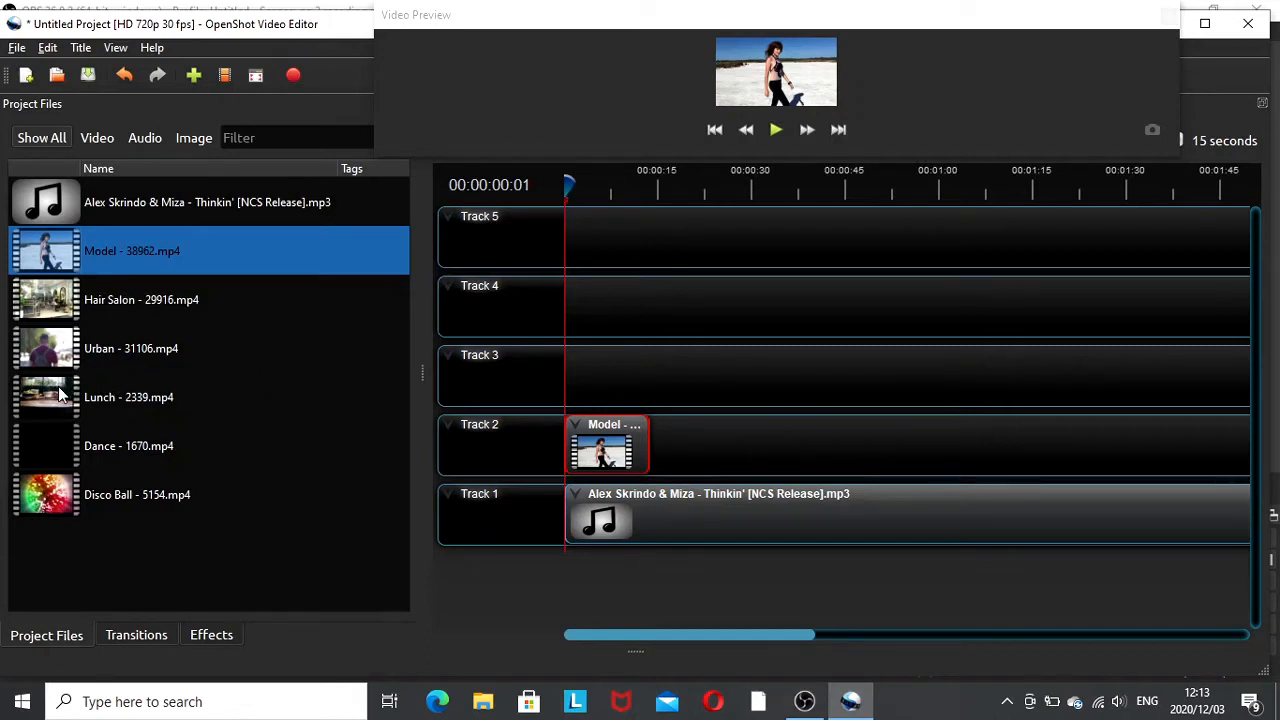
- Place the Lunch - 2339 and Hair Salon - 29916 clips one after another following the Model clip on Track 2
{"action": "left_click_drag", "start_coordinate": [58, 386], "coordinate": [711, 379]}
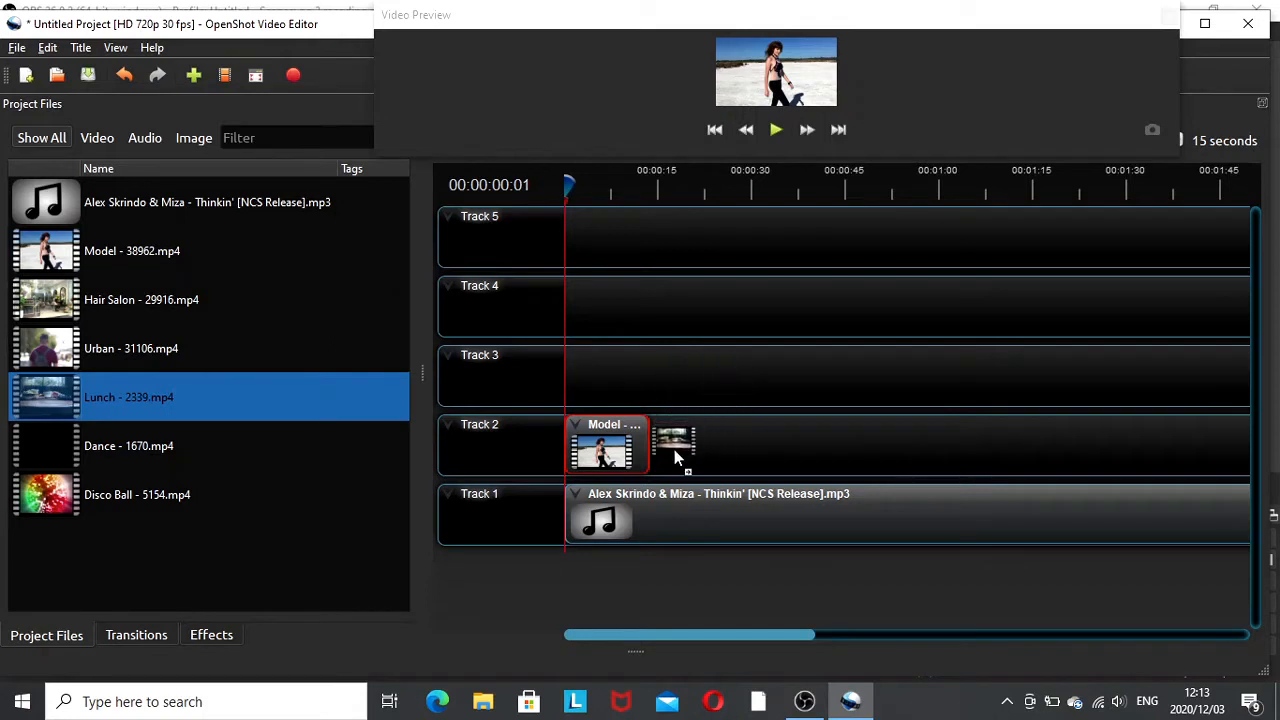
{"action": "mouse_move", "coordinate": [674, 457]}
{"action": "left_mouse_down"}
{"action": "mouse_move", "coordinate": [712, 437]}
{"action": "mouse_move", "coordinate": [652, 459]}
{"action": "left_mouse_up"}
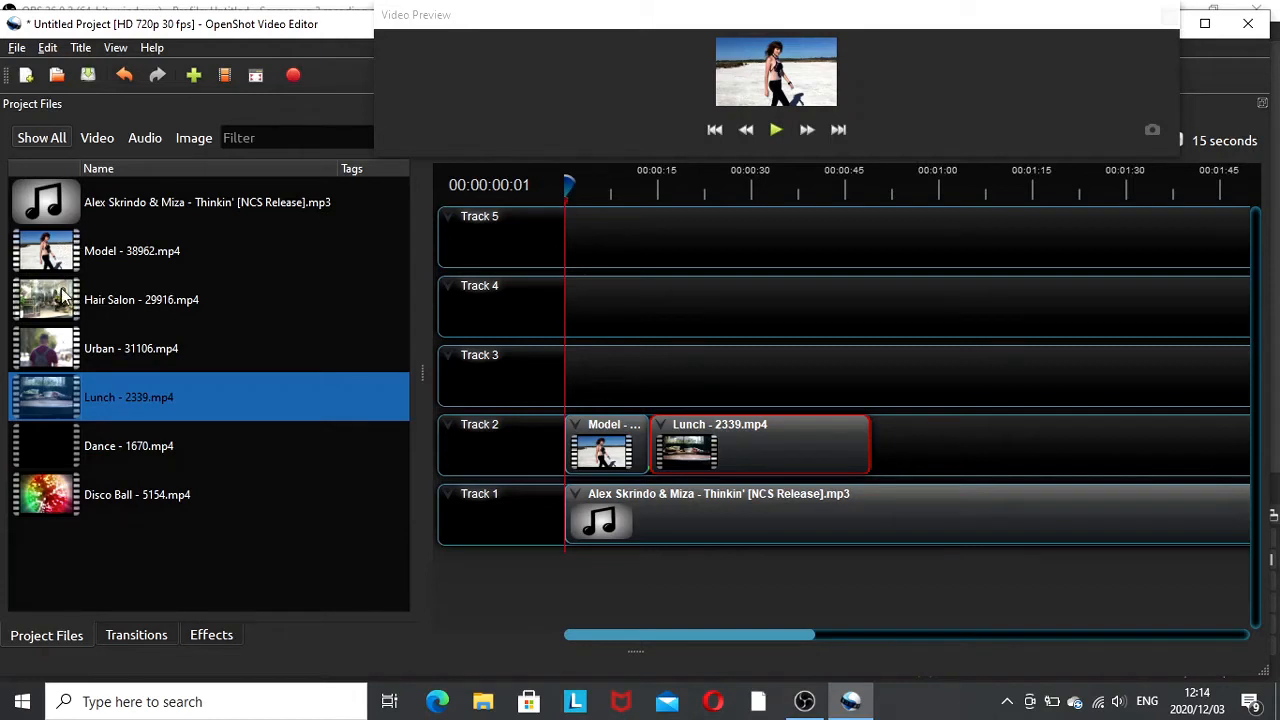
{"action": "left_click_drag", "start_coordinate": [68, 298], "coordinate": [876, 450]}
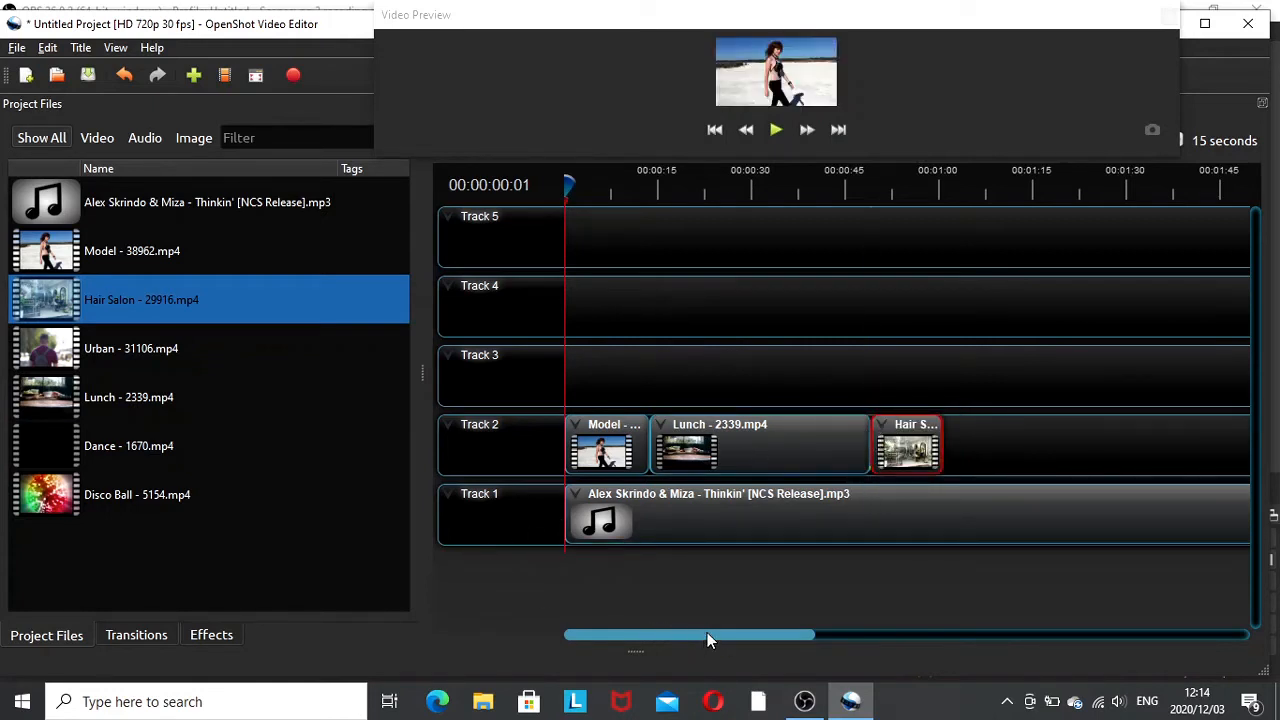
- Add four Disco Ball - 5154 clips after the Hair Salon clip on Track 2
{"action": "left_click_drag", "start_coordinate": [707, 634], "coordinate": [821, 643]}
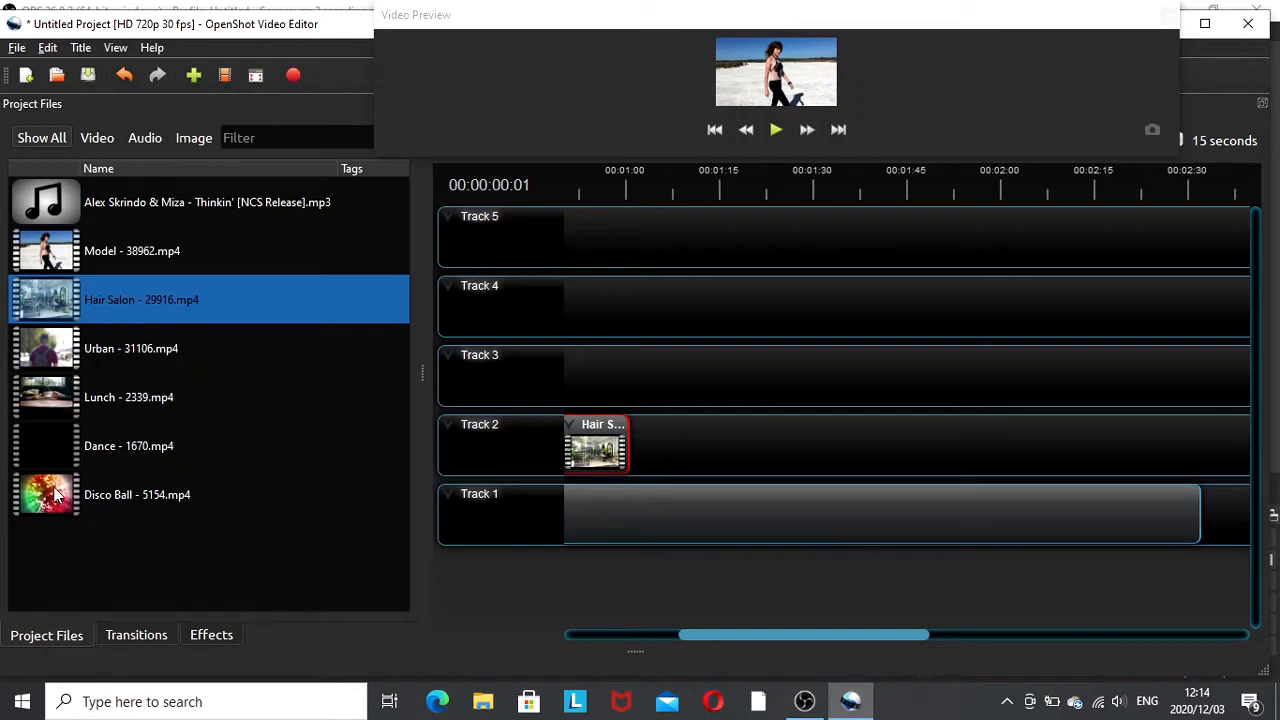
{"action": "left_click_drag", "start_coordinate": [55, 490], "coordinate": [626, 410]}
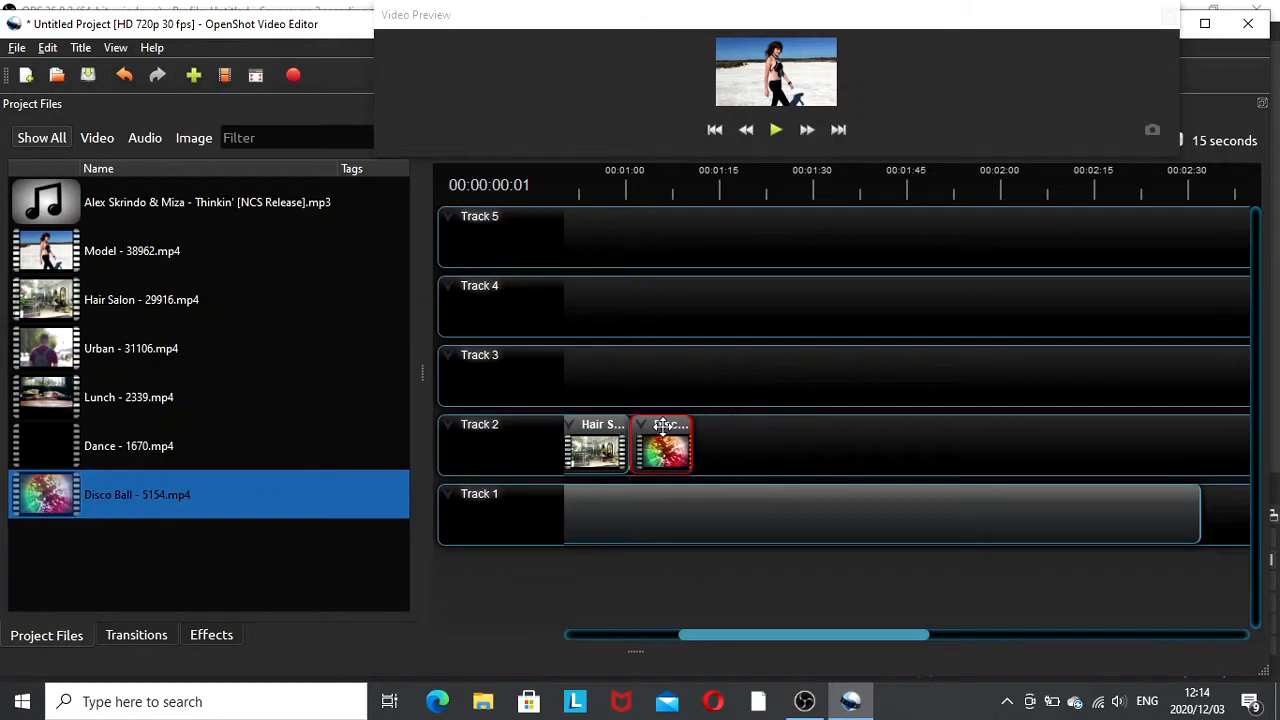
{"action": "left_click_drag", "start_coordinate": [60, 496], "coordinate": [701, 458]}
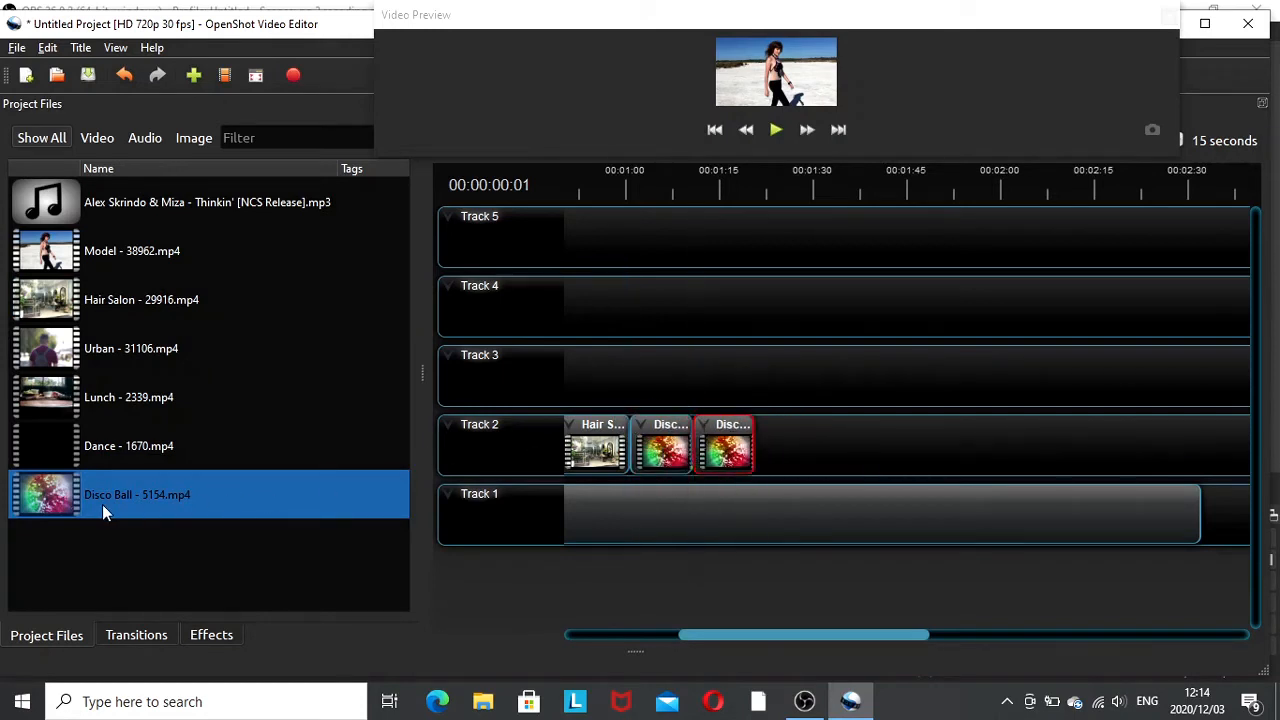
{"action": "left_click_drag", "start_coordinate": [70, 500], "coordinate": [746, 450]}
{"action": "left_click_drag", "start_coordinate": [62, 500], "coordinate": [834, 441]}
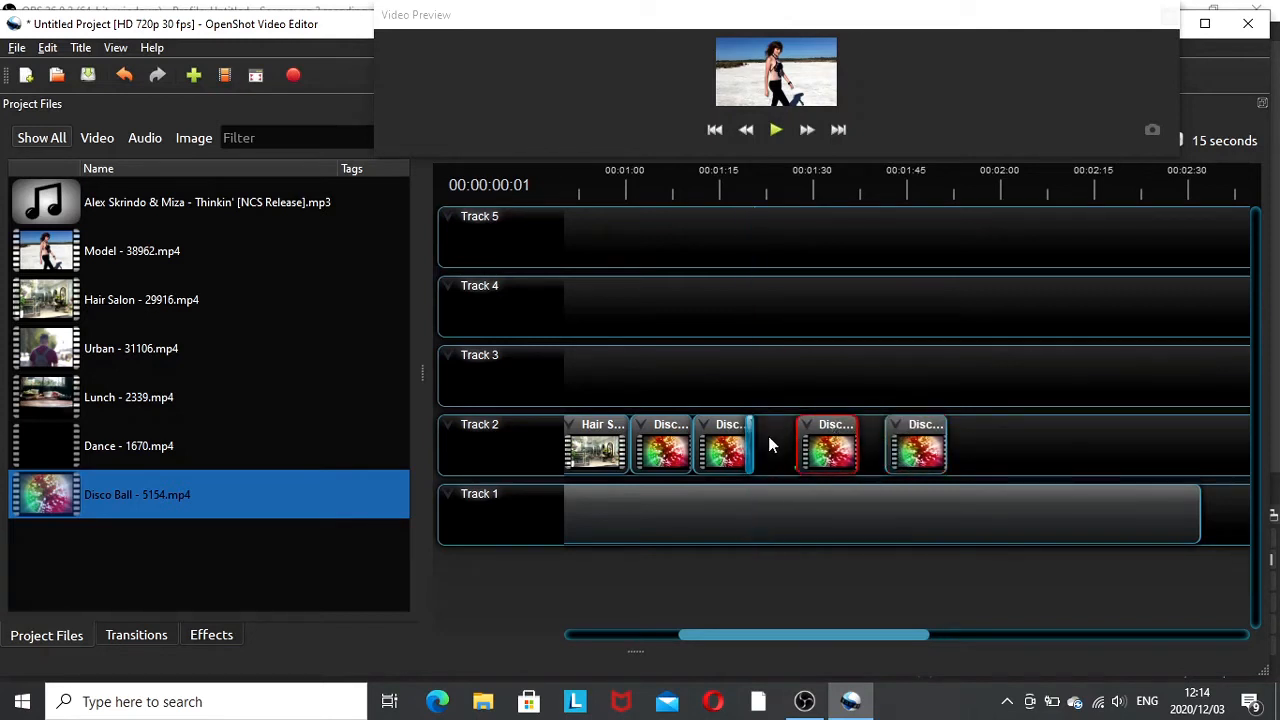
{"action": "left_click_drag", "start_coordinate": [748, 442], "coordinate": [768, 443]}
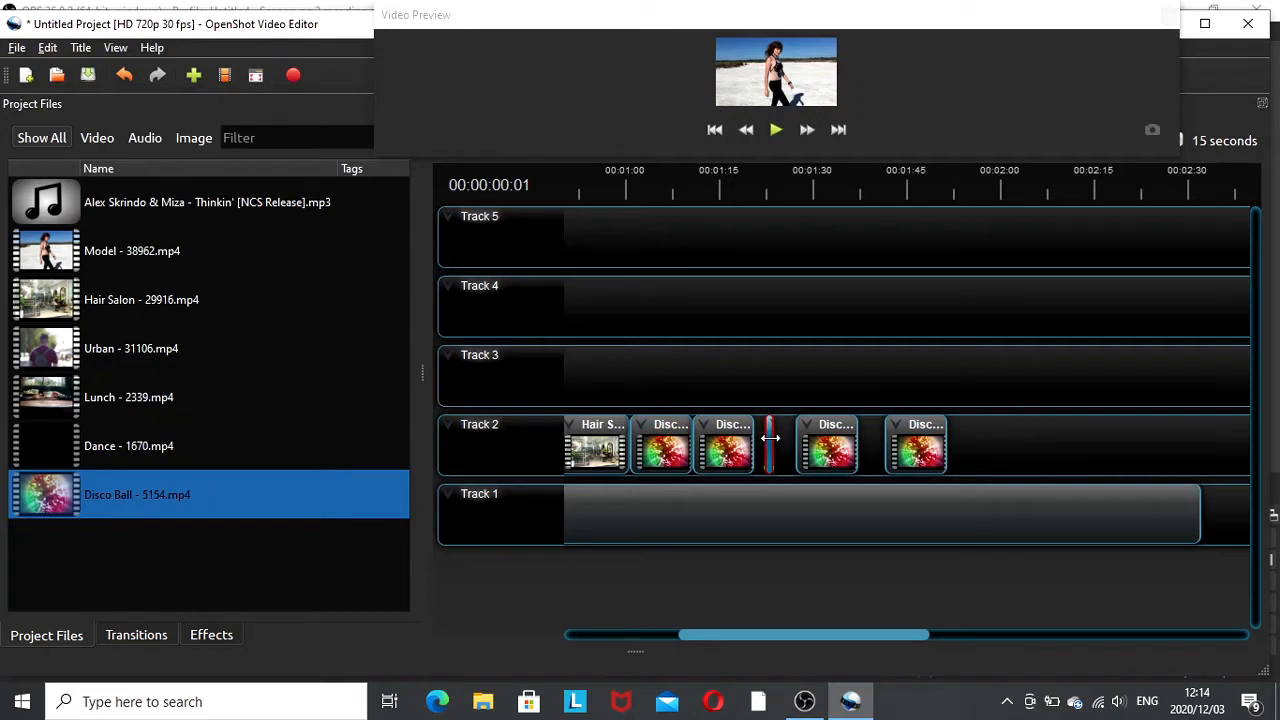
{"action": "right_click", "coordinate": [769, 439]}
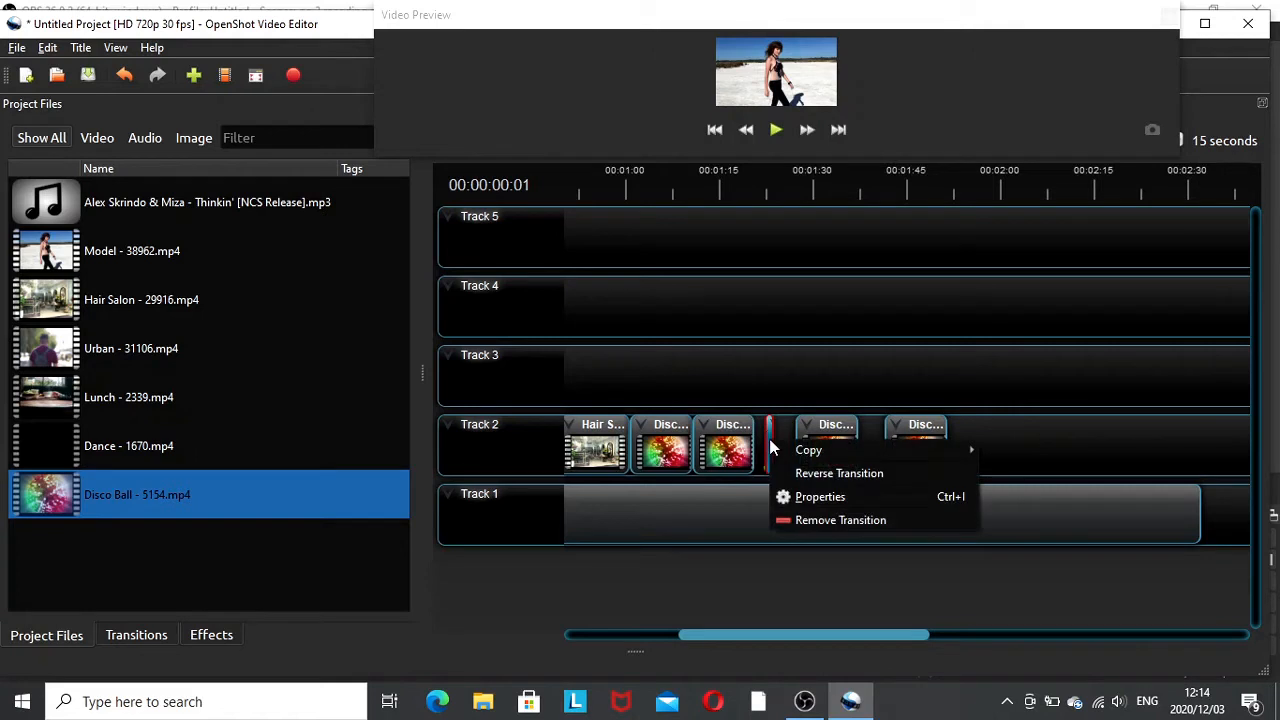
{"action": "left_click", "coordinate": [824, 519]}
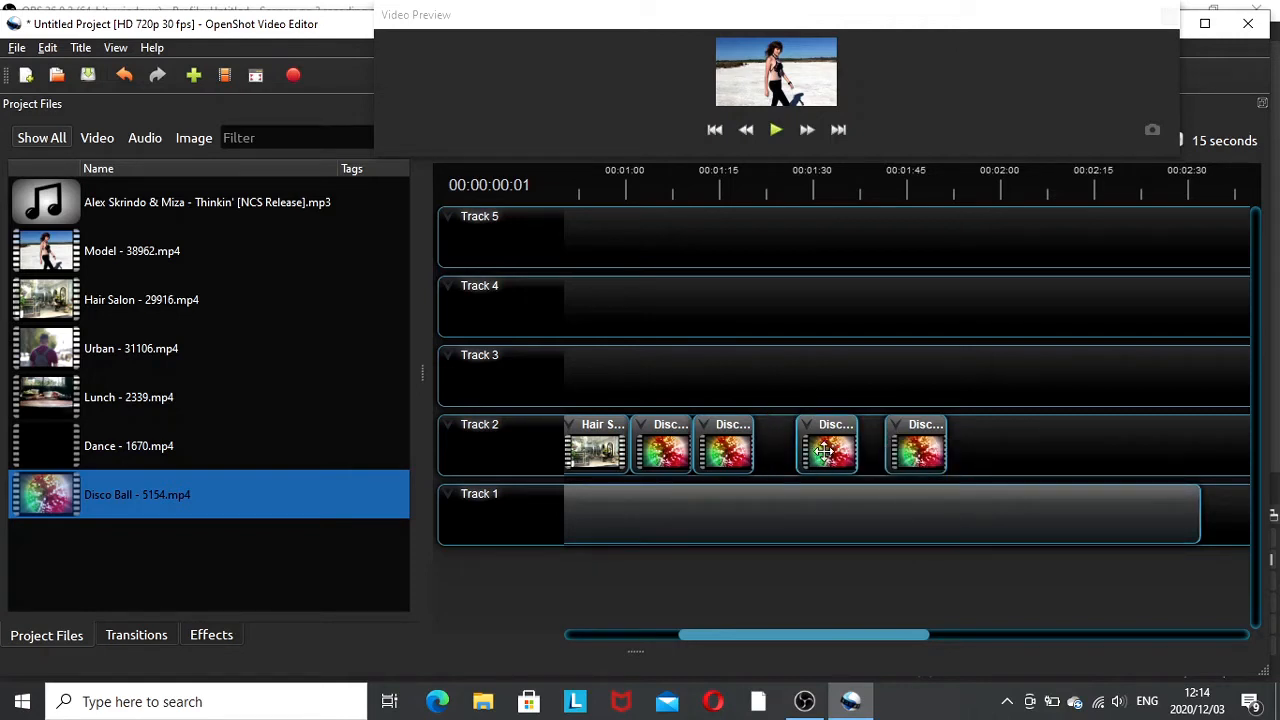
- Slide the last two Disco Ball clips left to close the gaps, then append two more Disco Ball clips on Track 2
{"action": "left_click_drag", "start_coordinate": [824, 452], "coordinate": [788, 452]}
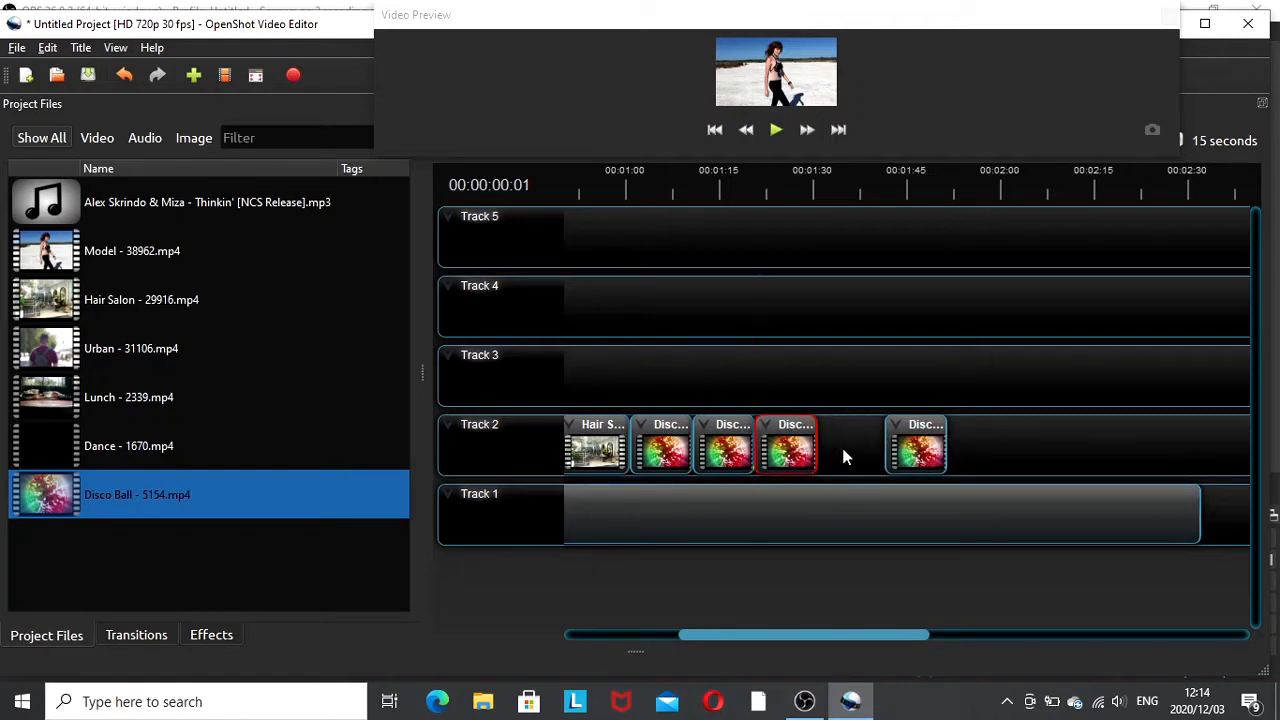
{"action": "left_click_drag", "start_coordinate": [928, 447], "coordinate": [861, 447]}
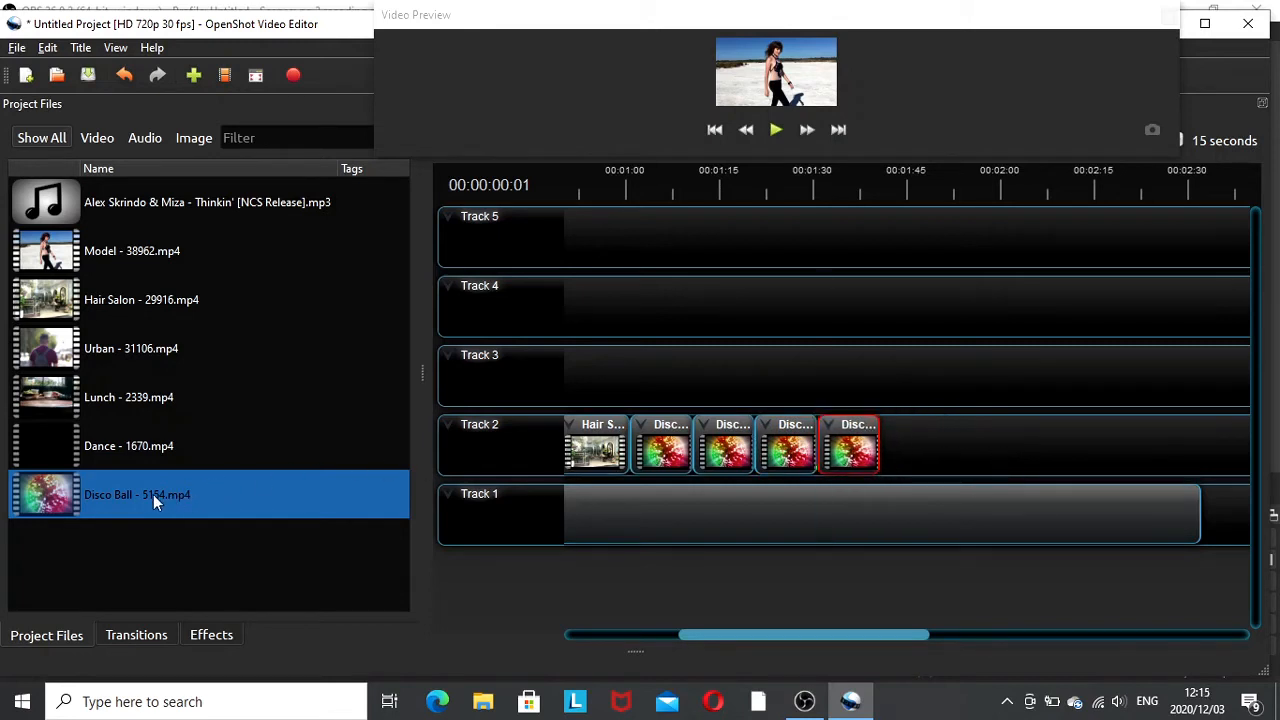
{"action": "left_click_drag", "start_coordinate": [154, 497], "coordinate": [885, 452]}
{"action": "left_click_drag", "start_coordinate": [68, 495], "coordinate": [925, 437]}
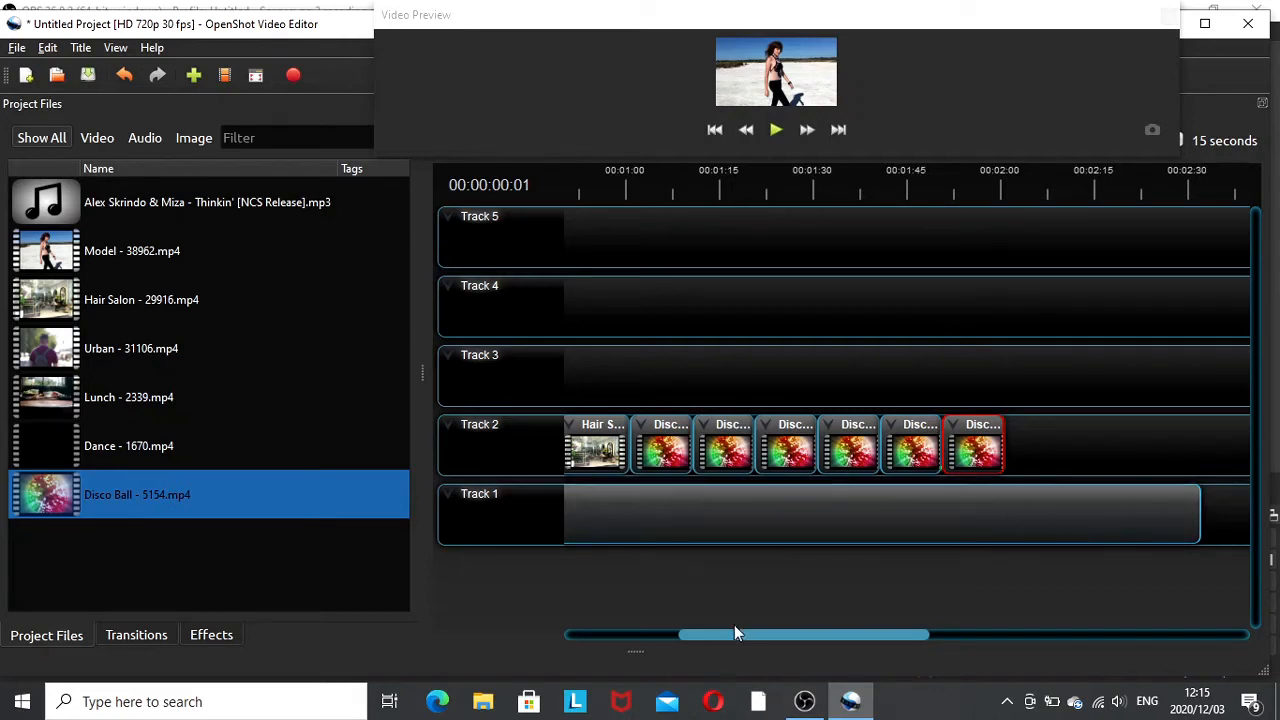
- Play the project from the start in the preview and pause it
{"action": "left_click_drag", "start_coordinate": [734, 630], "coordinate": [607, 640]}
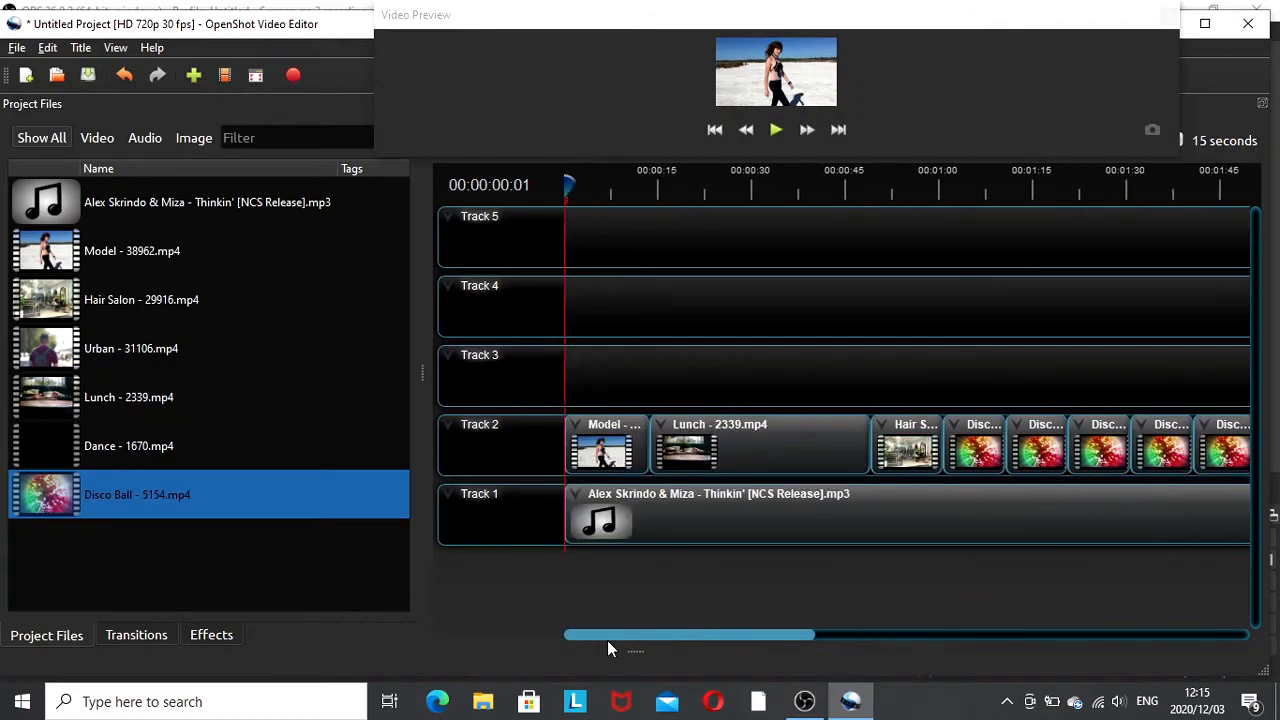
{"action": "left_click", "coordinate": [752, 519]}
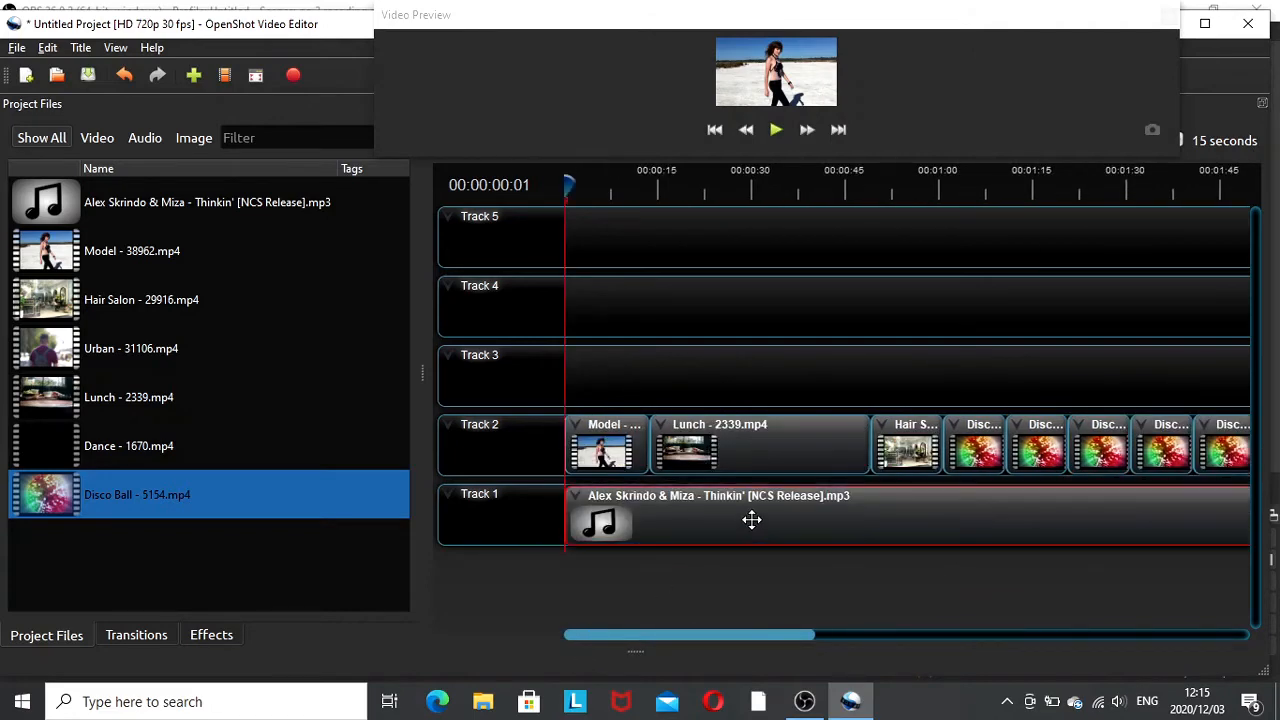
{"action": "left_click", "coordinate": [778, 131]}
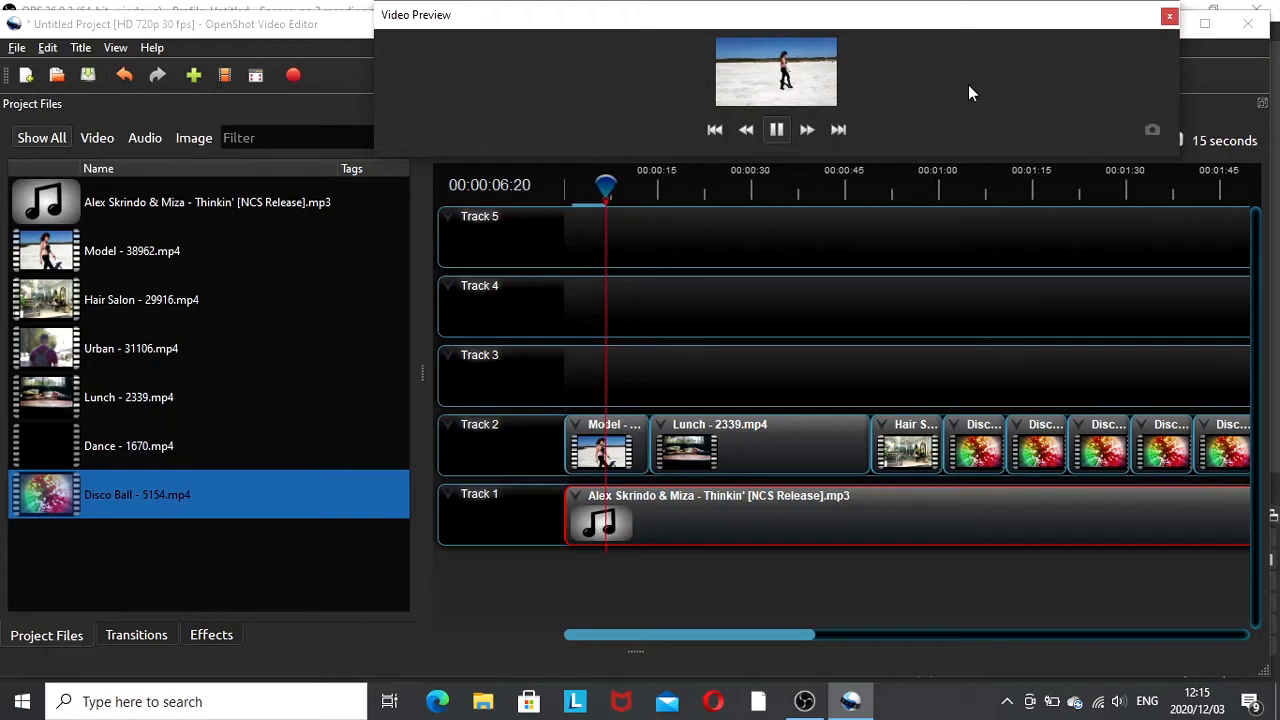
{"action": "left_click", "coordinate": [780, 130]}
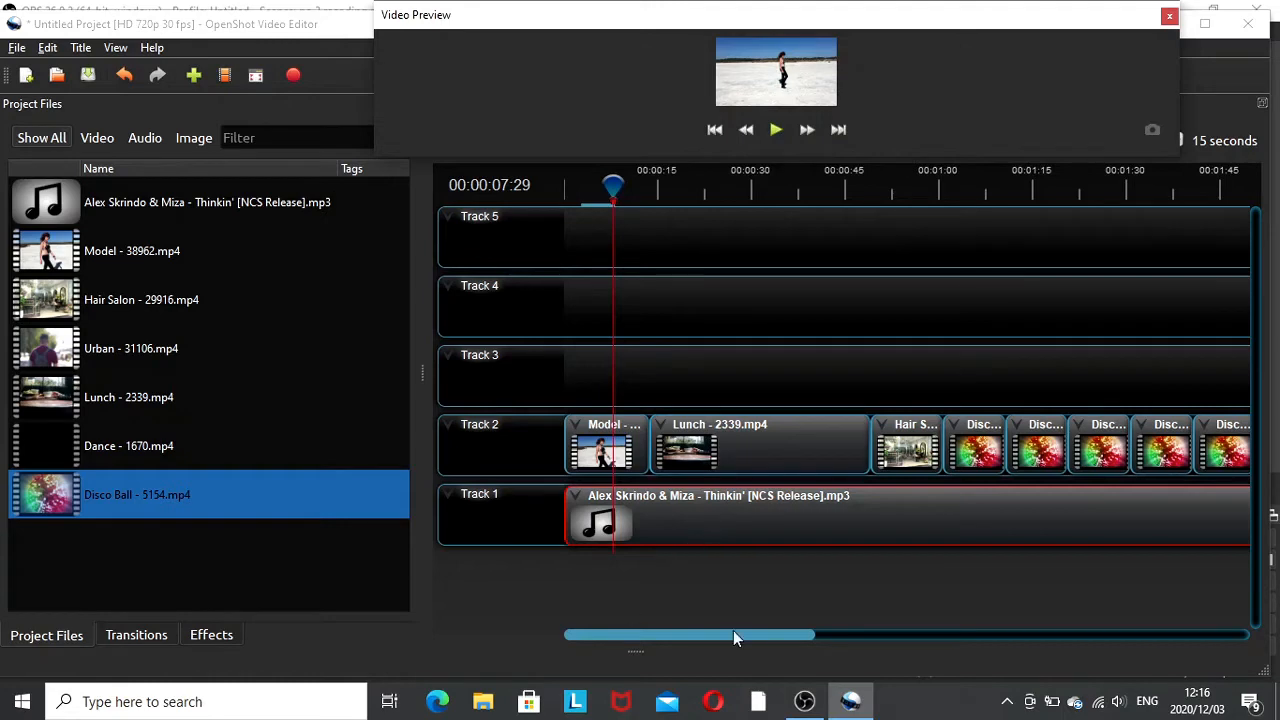
- Slice all clips at the playhead at 00:02:15:19, keeping both sides
{"action": "left_click_drag", "start_coordinate": [693, 636], "coordinate": [815, 632]}
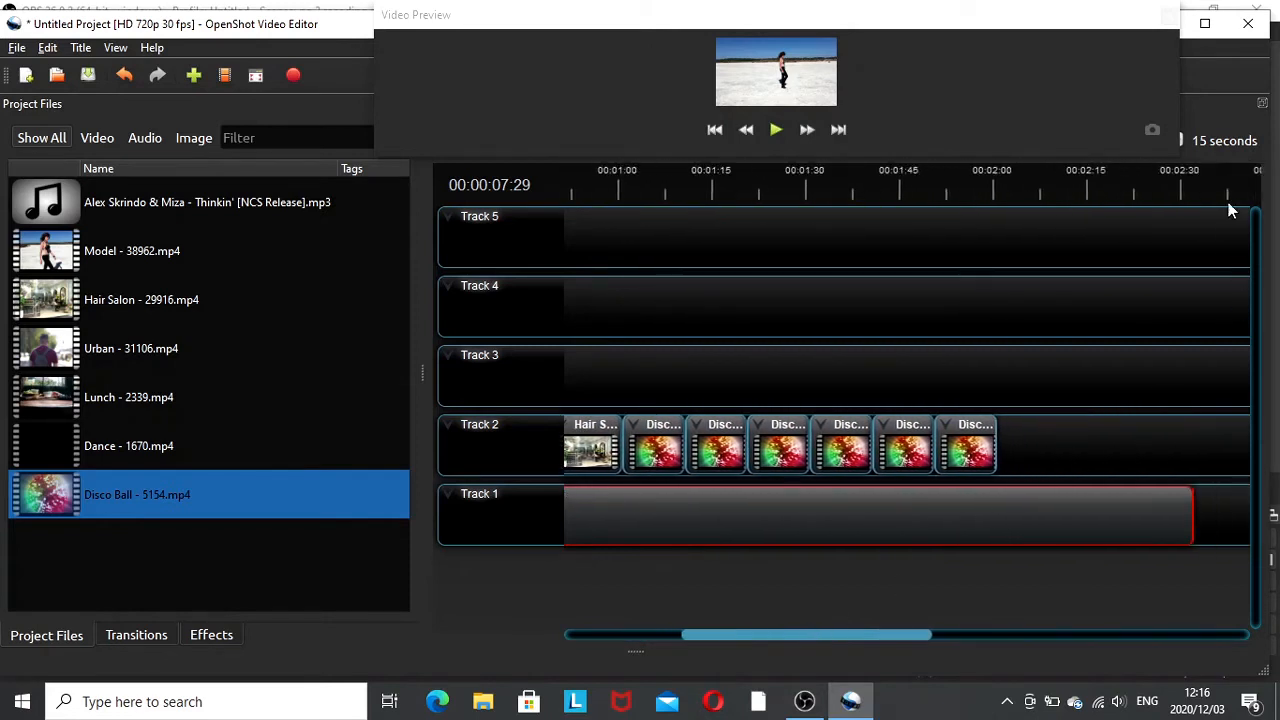
{"action": "left_click", "coordinate": [1091, 188]}
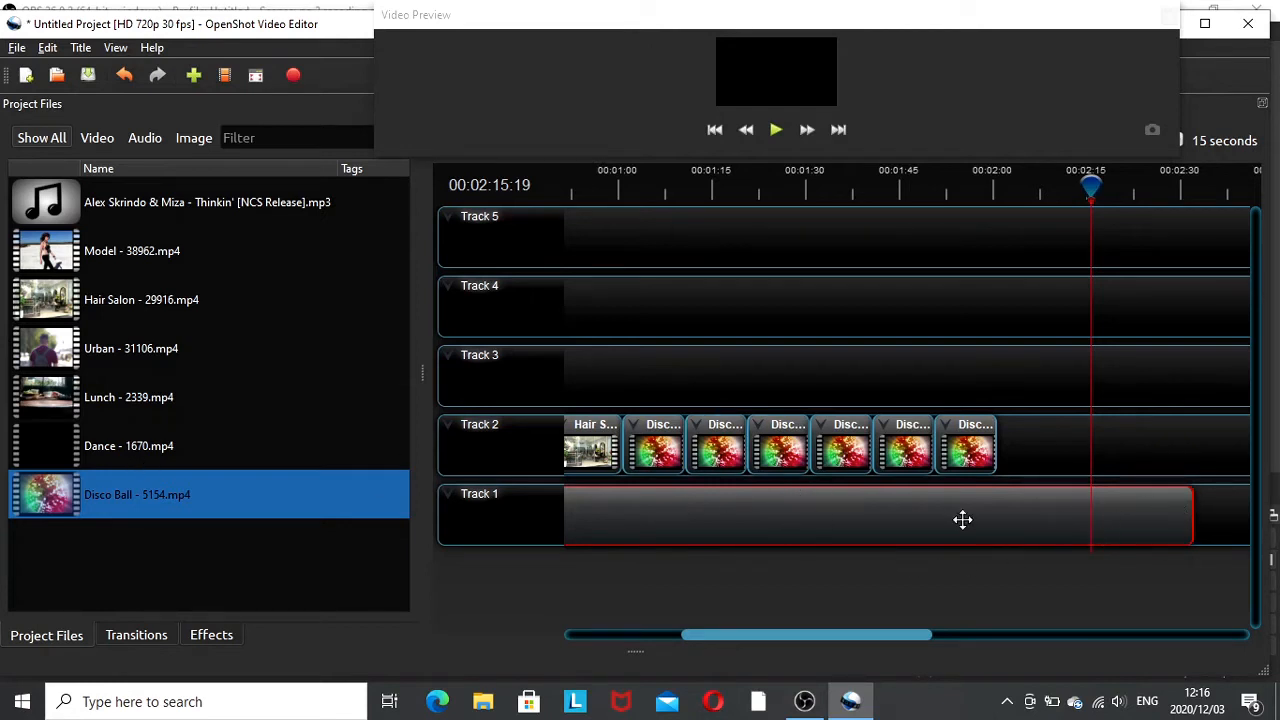
{"action": "right_click", "coordinate": [1093, 188]}
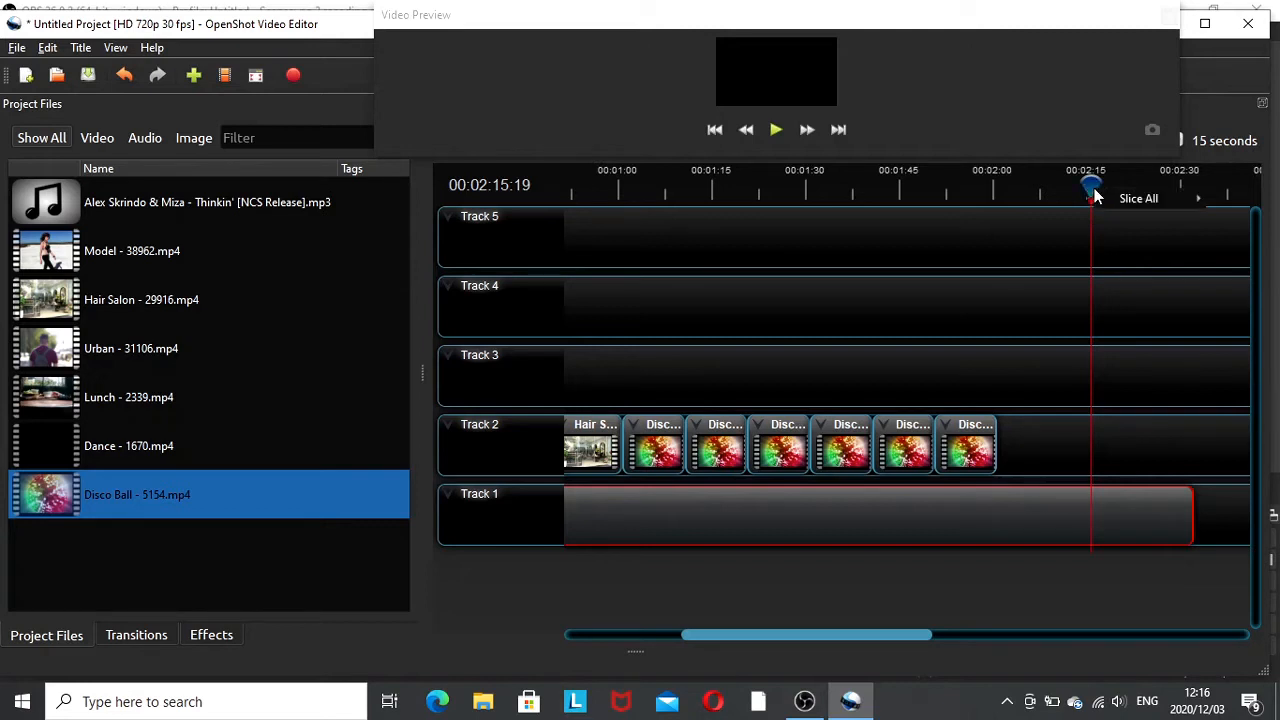
{"action": "mouse_move", "coordinate": [1102, 195]}
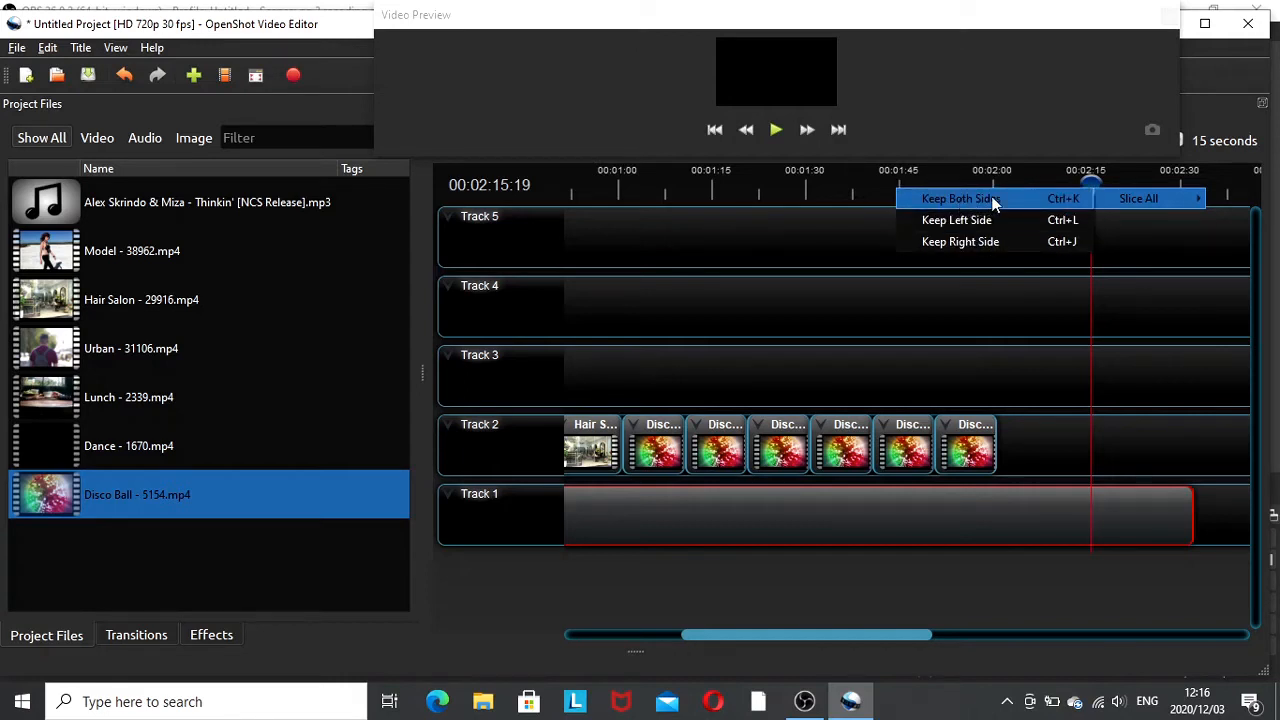
{"action": "left_click", "coordinate": [1024, 196]}
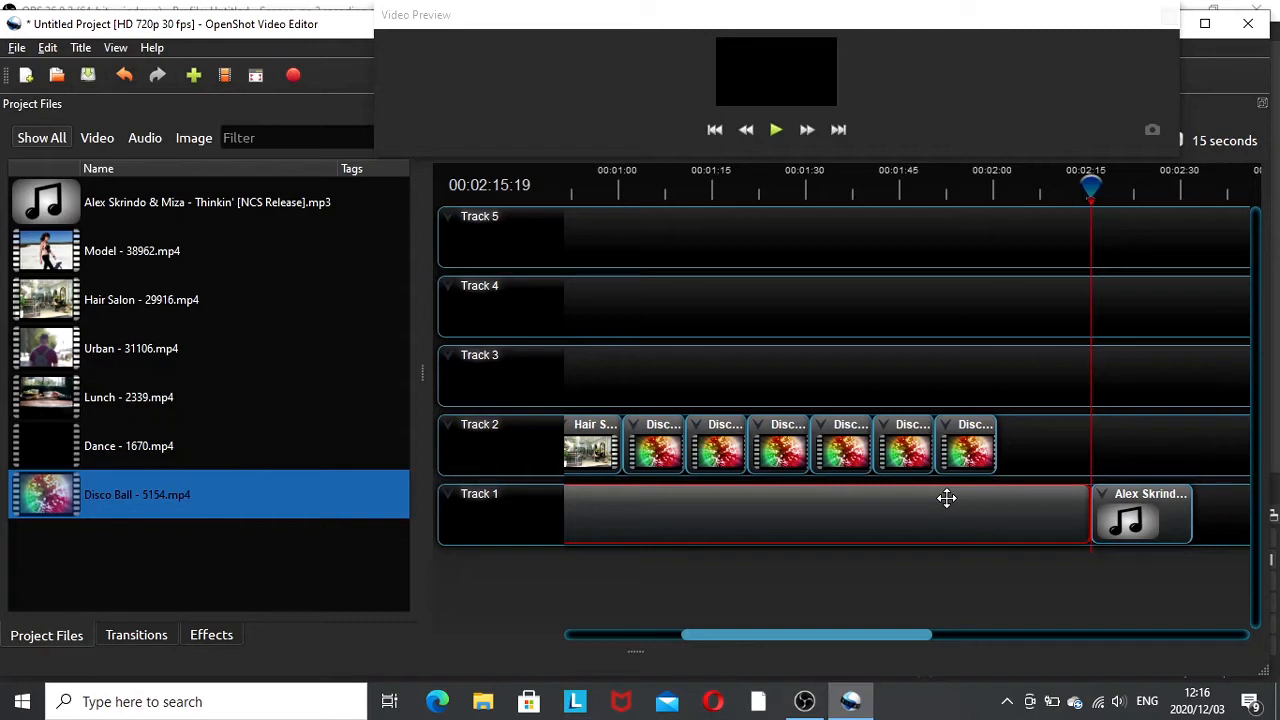
{"action": "left_click", "coordinate": [1110, 516]}
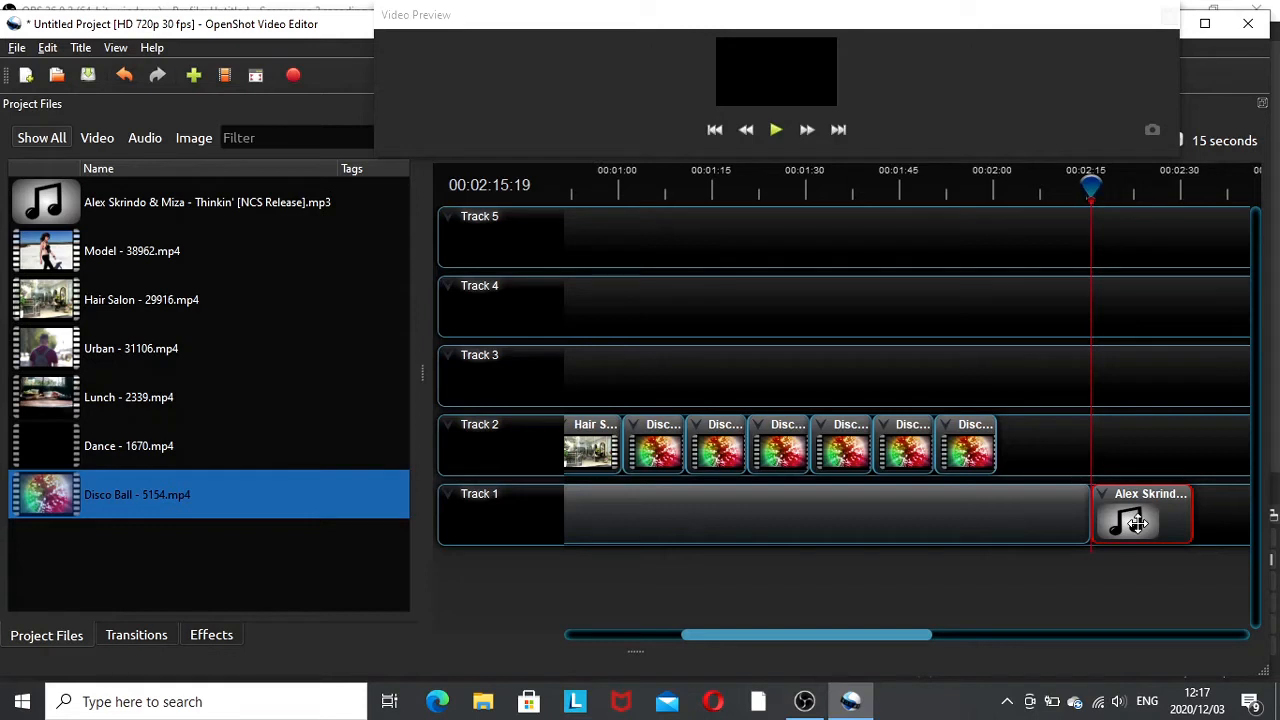
{"action": "right_click", "coordinate": [1137, 522]}
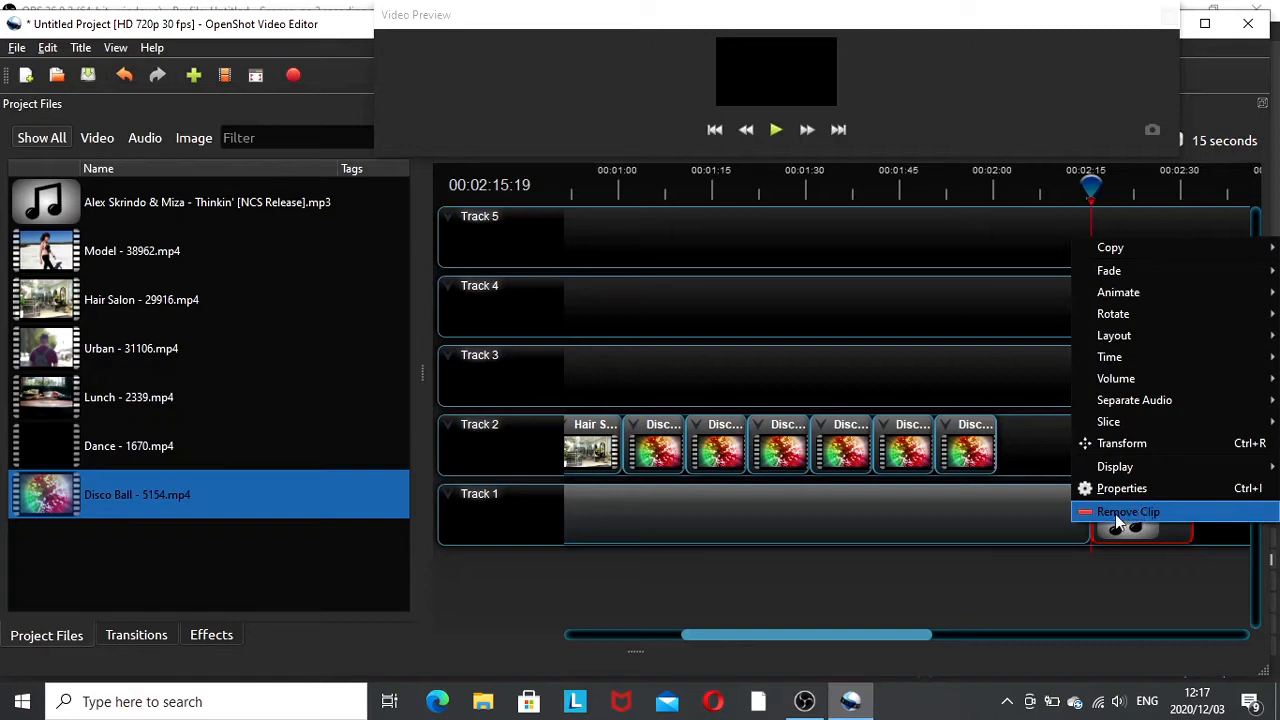
{"action": "left_click", "coordinate": [1035, 457]}
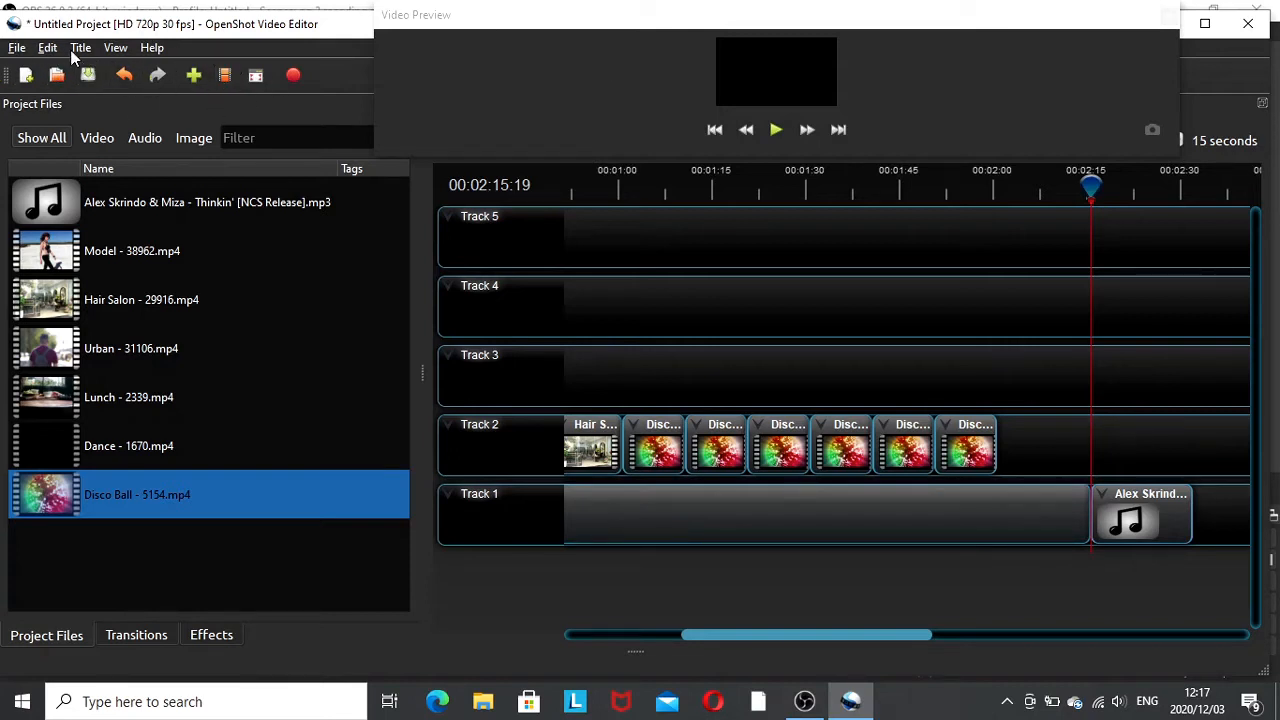
- Undo the slice of the music track
{"action": "left_click", "coordinate": [124, 77]}
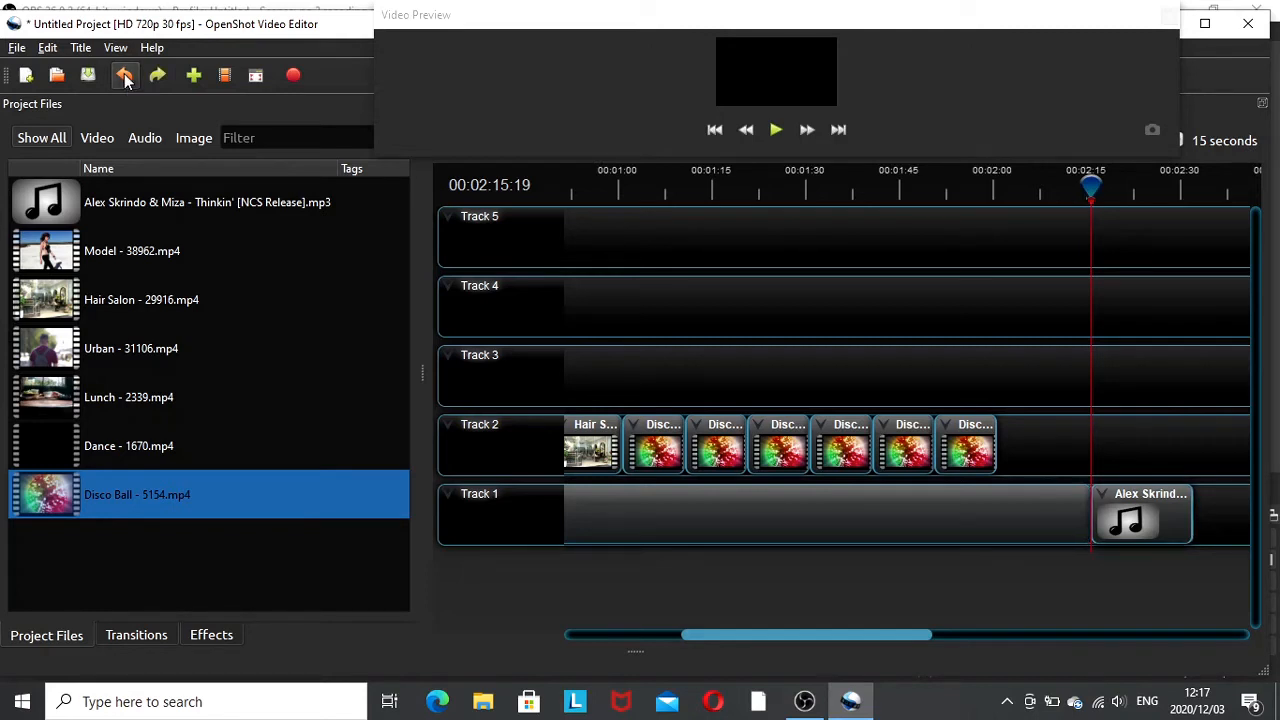
{"action": "left_click", "coordinate": [124, 77]}
{"action": "left_click", "coordinate": [124, 77]}
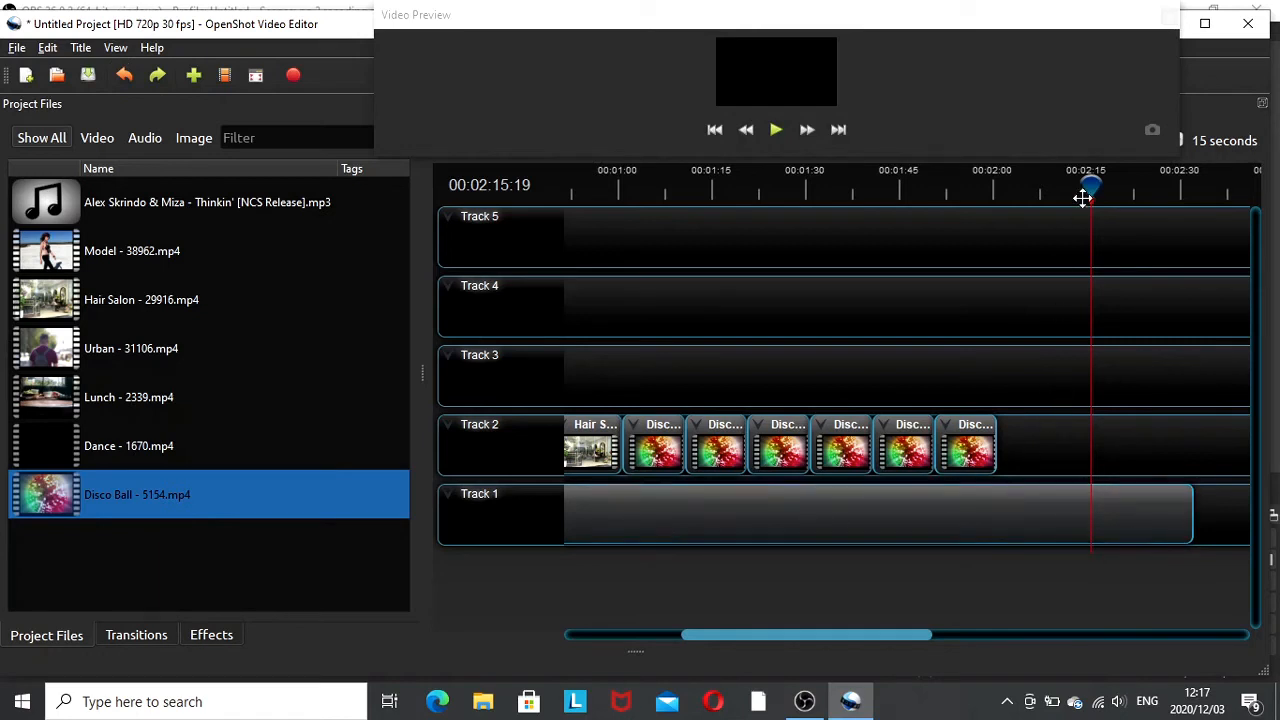
- Return the playhead to the start and append three more Disco Ball - 5154 clips to the end of Track 2
{"action": "left_click", "coordinate": [708, 133]}
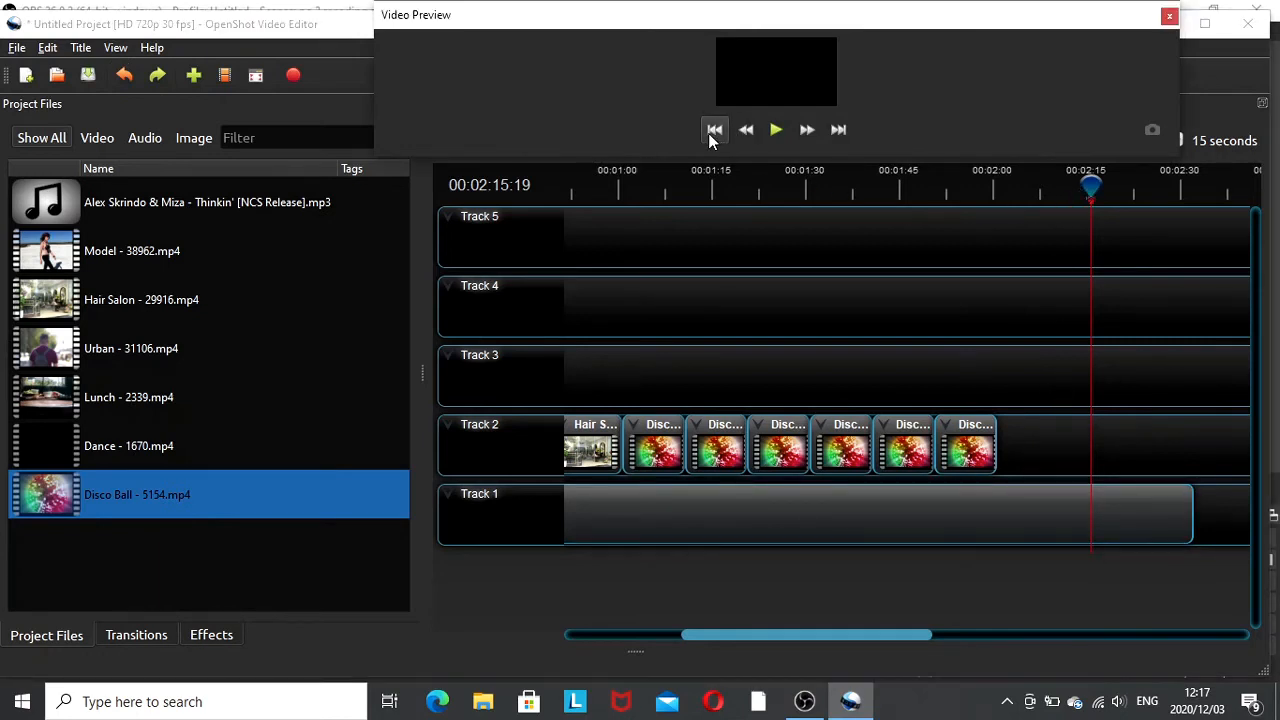
{"action": "left_click", "coordinate": [708, 133]}
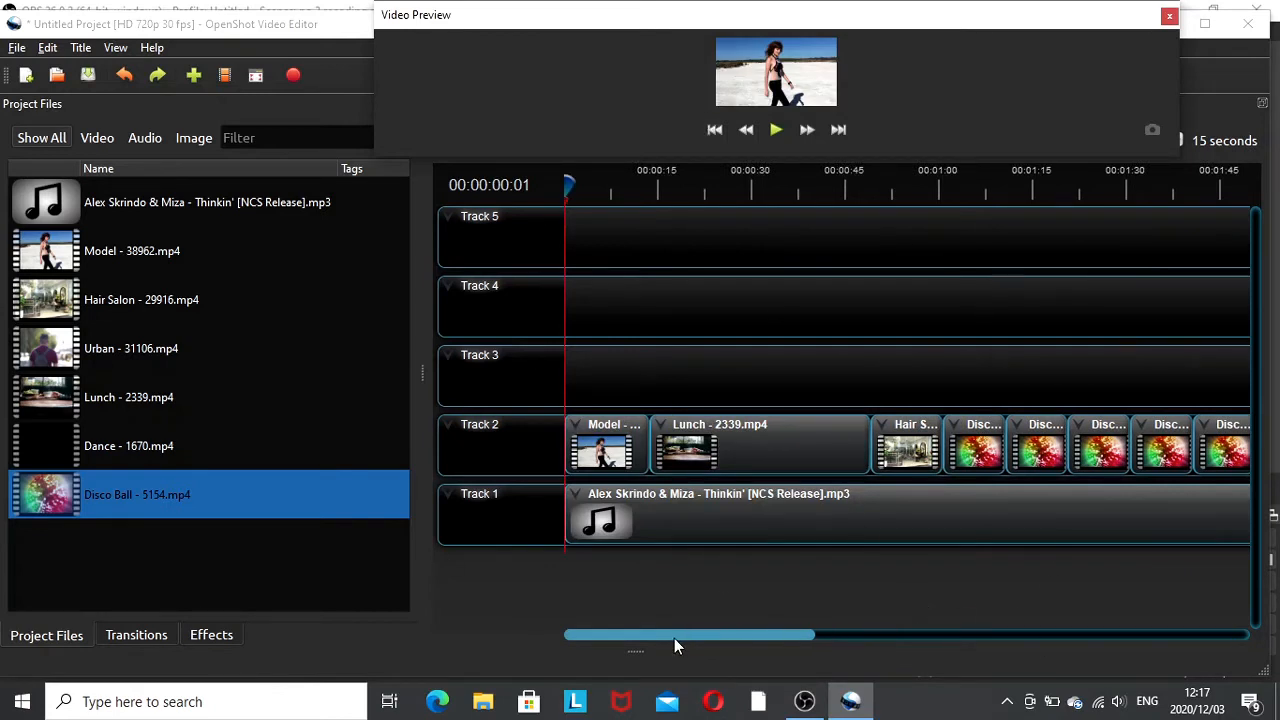
{"action": "left_click_drag", "start_coordinate": [677, 634], "coordinate": [870, 640]}
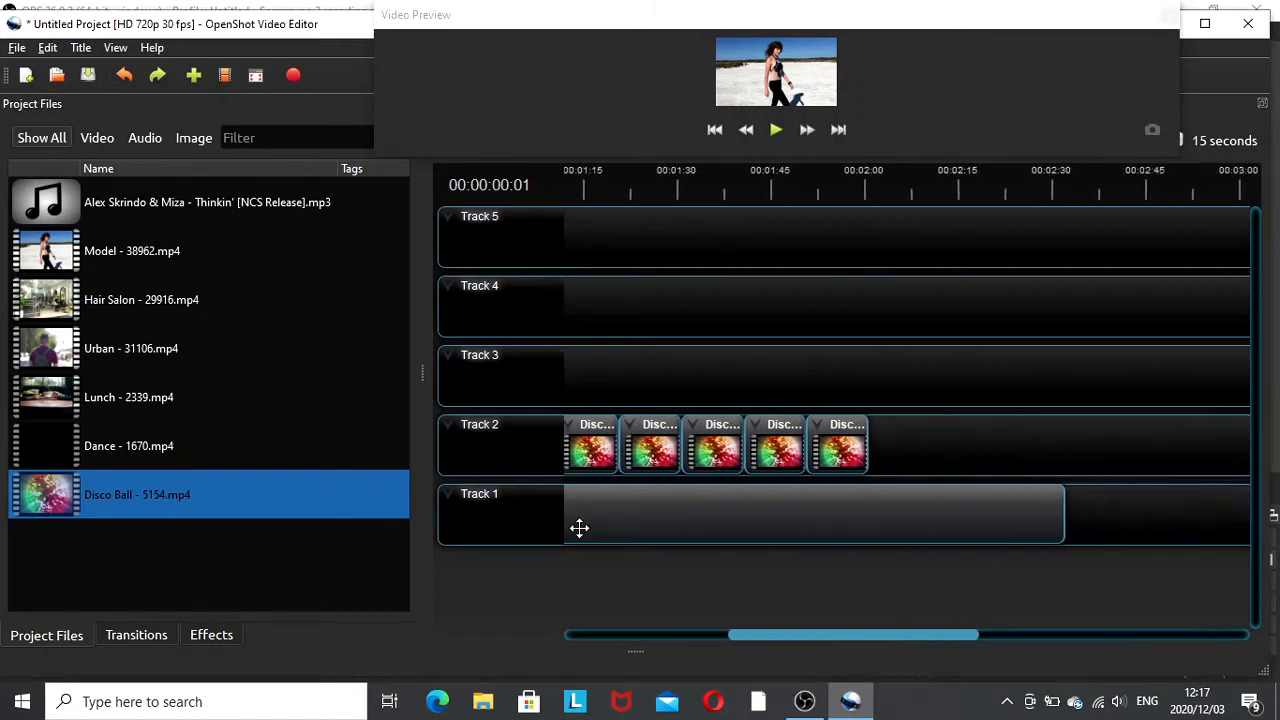
{"action": "left_click_drag", "start_coordinate": [92, 484], "coordinate": [869, 452]}
{"action": "left_click_drag", "start_coordinate": [25, 513], "coordinate": [945, 432]}
{"action": "left_click_drag", "start_coordinate": [200, 503], "coordinate": [995, 448]}
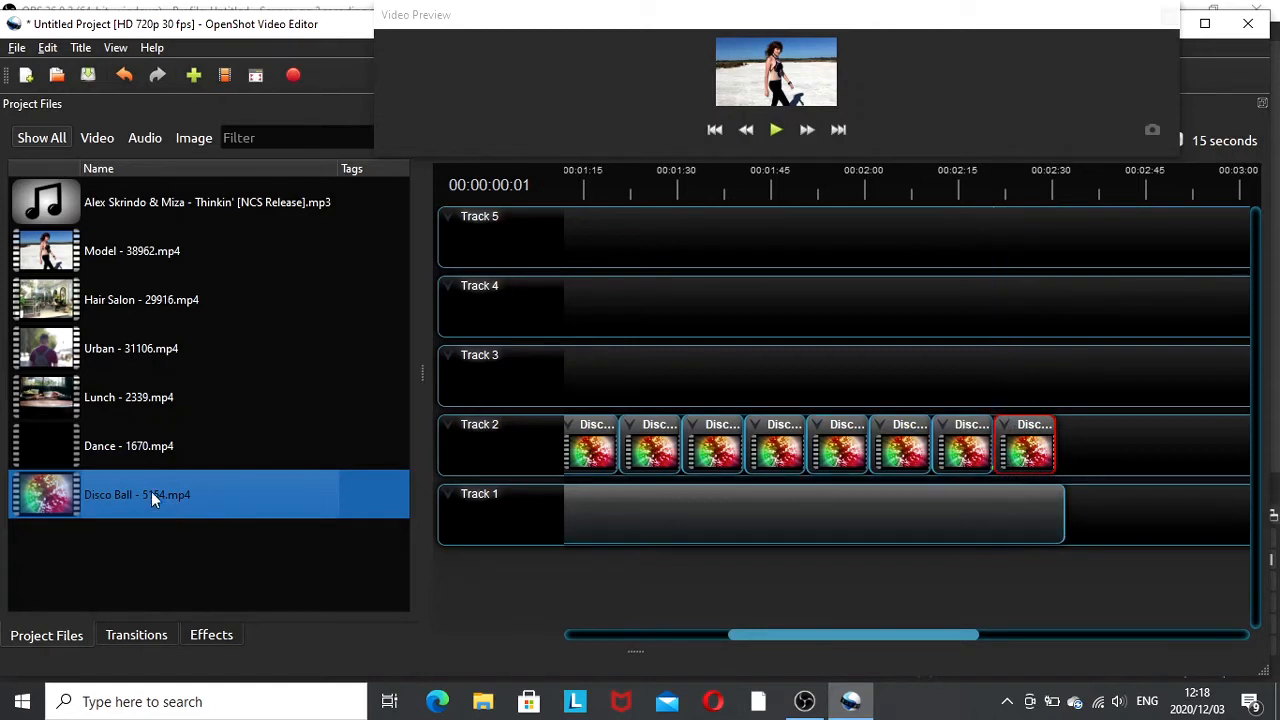
{"action": "left_click_drag", "start_coordinate": [144, 497], "coordinate": [1050, 459]}
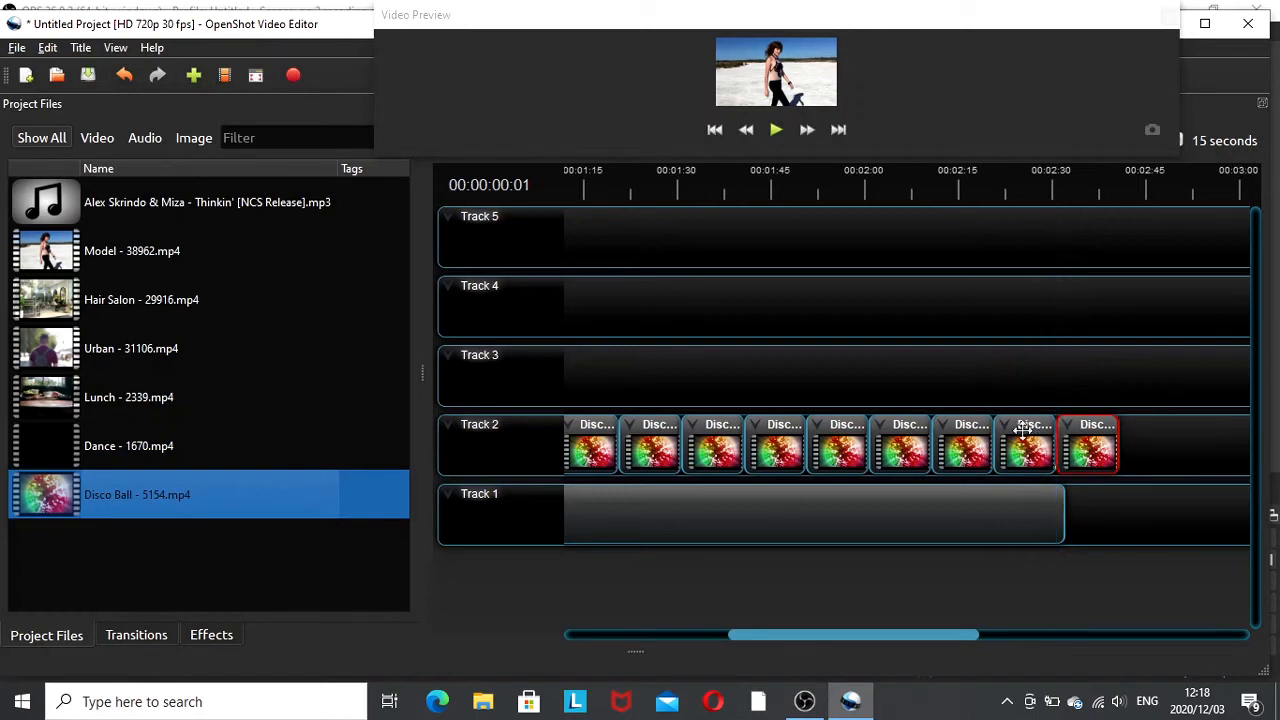
{"action": "right_click", "coordinate": [1093, 440]}
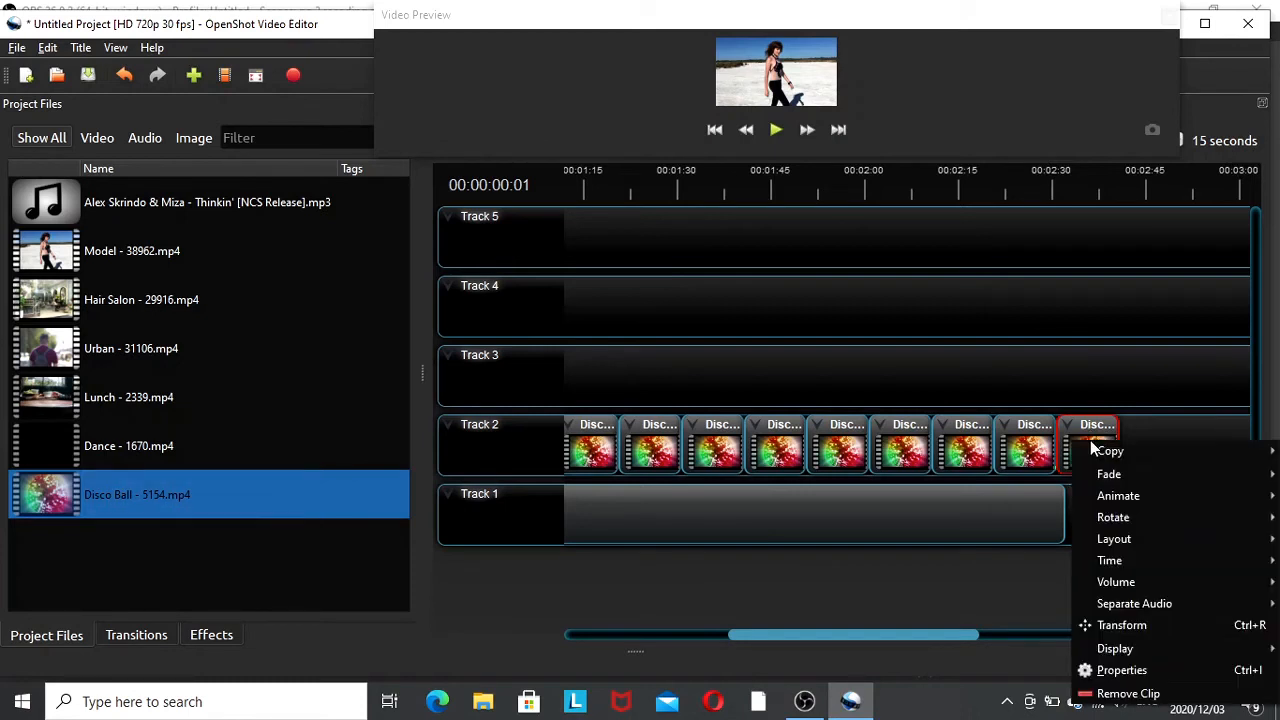
{"action": "left_click", "coordinate": [1110, 692]}
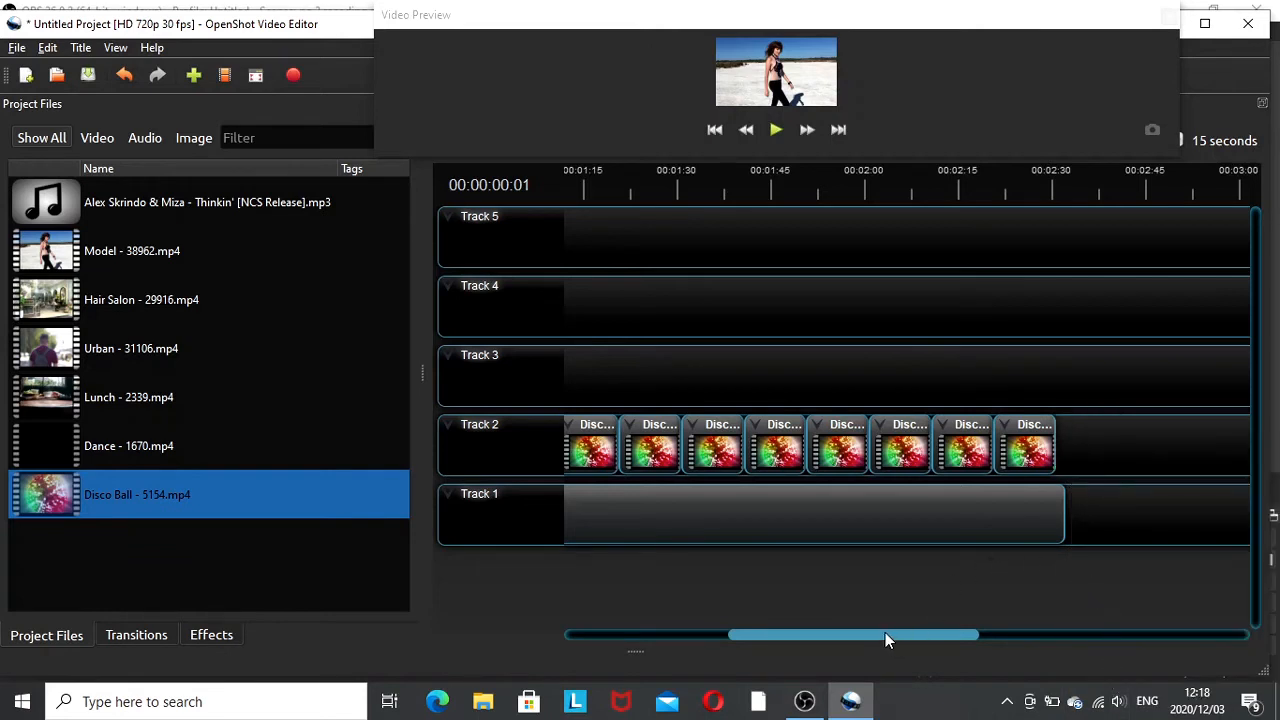
{"action": "left_click_drag", "start_coordinate": [888, 640], "coordinate": [698, 658]}
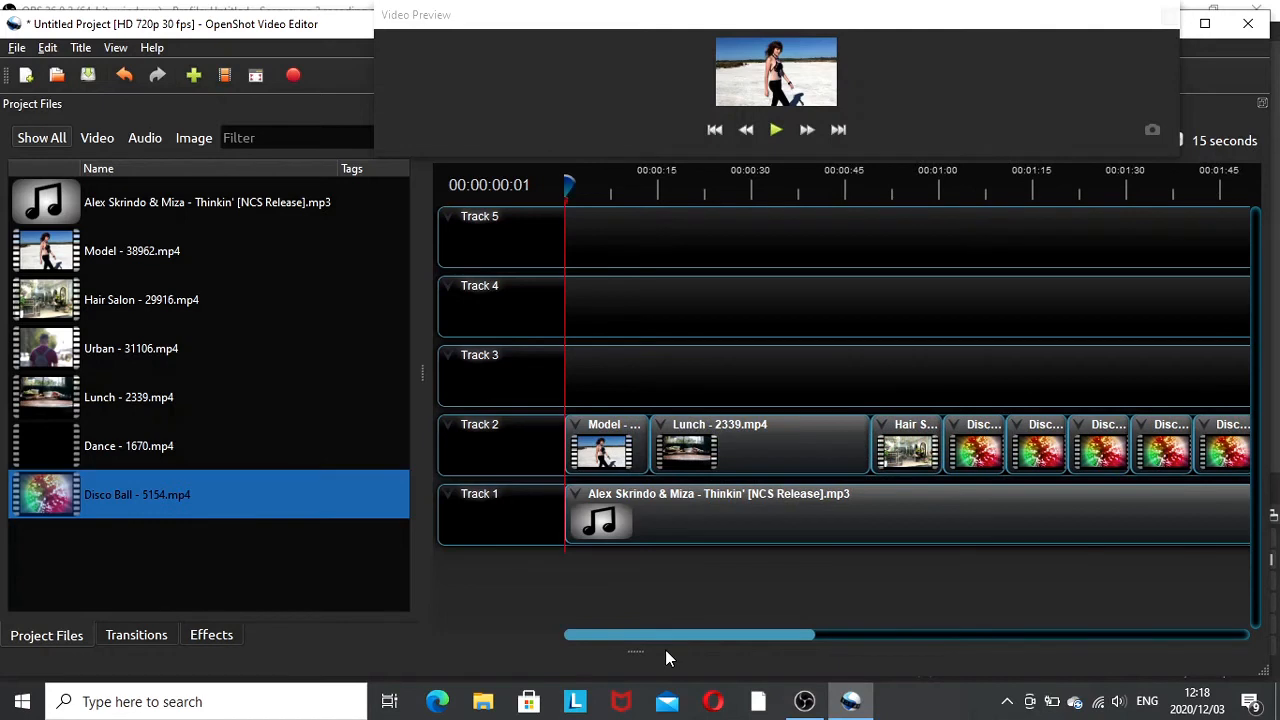
- Open the export dialog and set the output file name to #no 6
{"action": "mouse_move", "coordinate": [669, 636]}
{"action": "left_mouse_down"}
{"action": "mouse_move", "coordinate": [942, 633]}
{"action": "mouse_move", "coordinate": [1000, 645]}
{"action": "mouse_move", "coordinate": [862, 629]}
{"action": "mouse_move", "coordinate": [659, 634]}
{"action": "left_mouse_up"}
{"action": "left_click", "coordinate": [293, 76]}
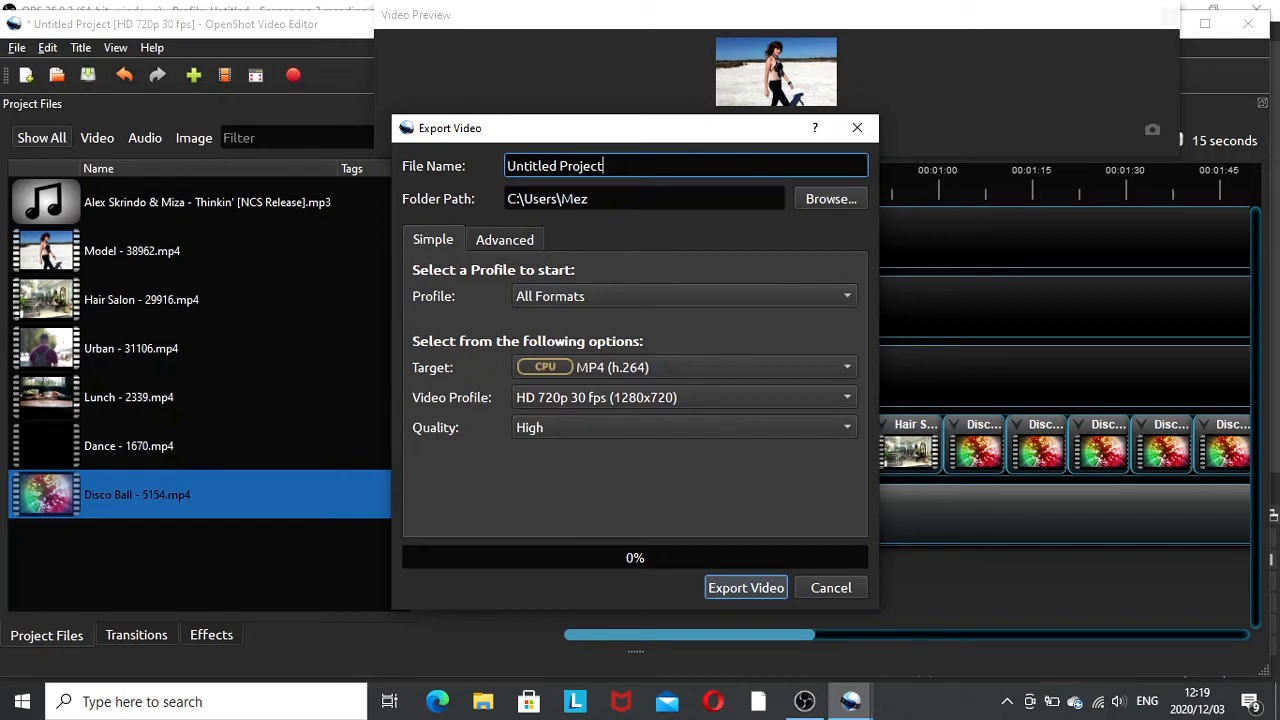
{"action": "key", "text": "BackSpace"}
{"action": "key", "text": "BackSpace"}
{"action": "key", "text": "BackSpace"}
{"action": "key", "text": "BackSpace"}
{"action": "key", "text": "BackSpace"}
{"action": "key", "text": "BackSpace"}
{"action": "key", "text": "BackSpace"}
{"action": "key", "text": "BackSpace"}
{"action": "key", "text": "BackSpace"}
{"action": "key", "text": "BackSpace"}
{"action": "key", "text": "BackSpace"}
{"action": "key", "text": "BackSpace"}
{"action": "key", "text": "BackSpace"}
{"action": "key", "text": "BackSpace"}
{"action": "key", "text": "BackSpace"}
{"action": "key", "text": "BackSpace"}
{"action": "type", "text": "#"}
{"action": "type", "text": "6"}
{"action": "key", "text": "BackSpace"}
{"action": "type", "text": "no 6"}
- Set the export folder path to the Videos folder
{"action": "left_click", "coordinate": [818, 200]}
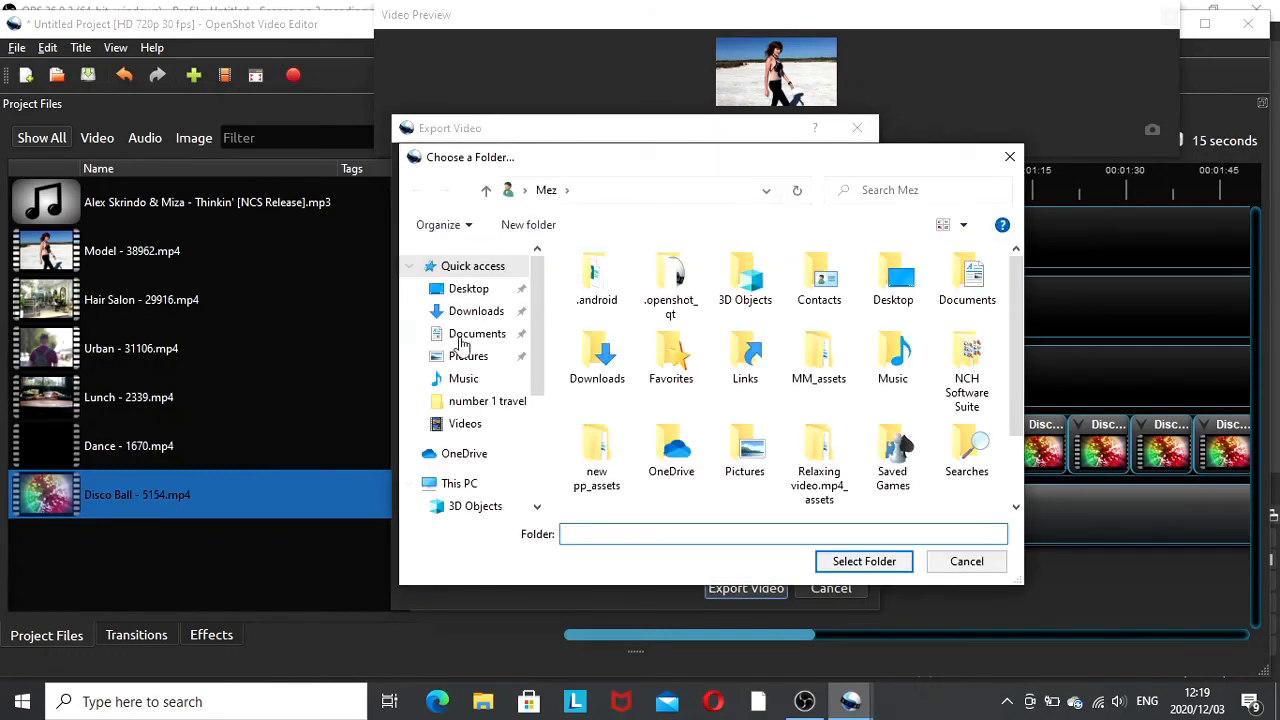
{"action": "left_click", "coordinate": [466, 425]}
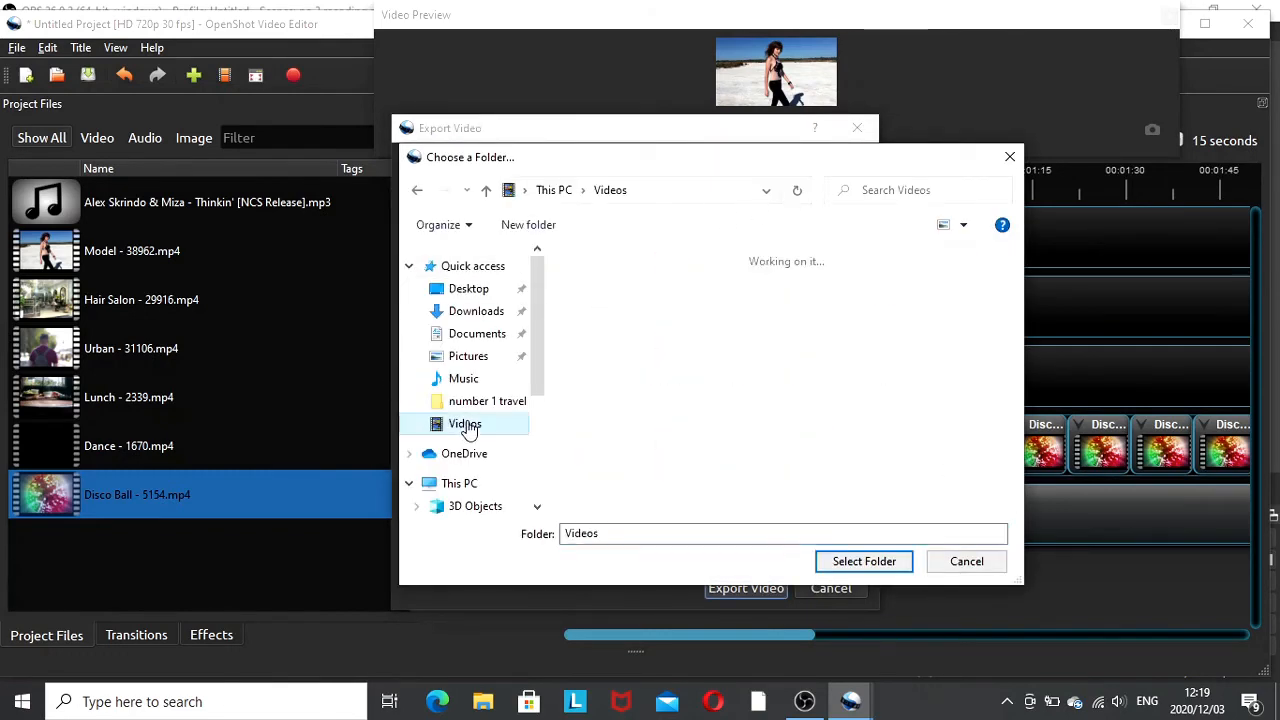
{"action": "left_click", "coordinate": [866, 562]}
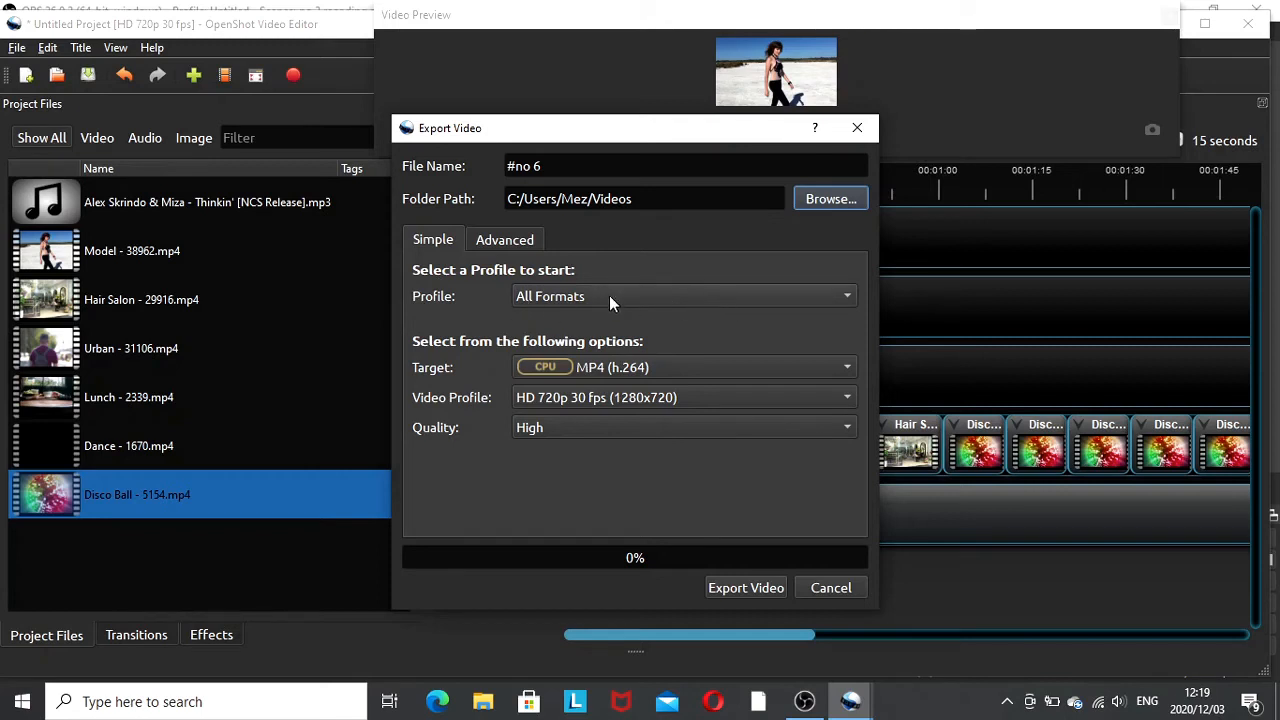
- Keep the All Formats profile and High quality, export the video, and close the finished export dialog
{"action": "left_click", "coordinate": [848, 296]}
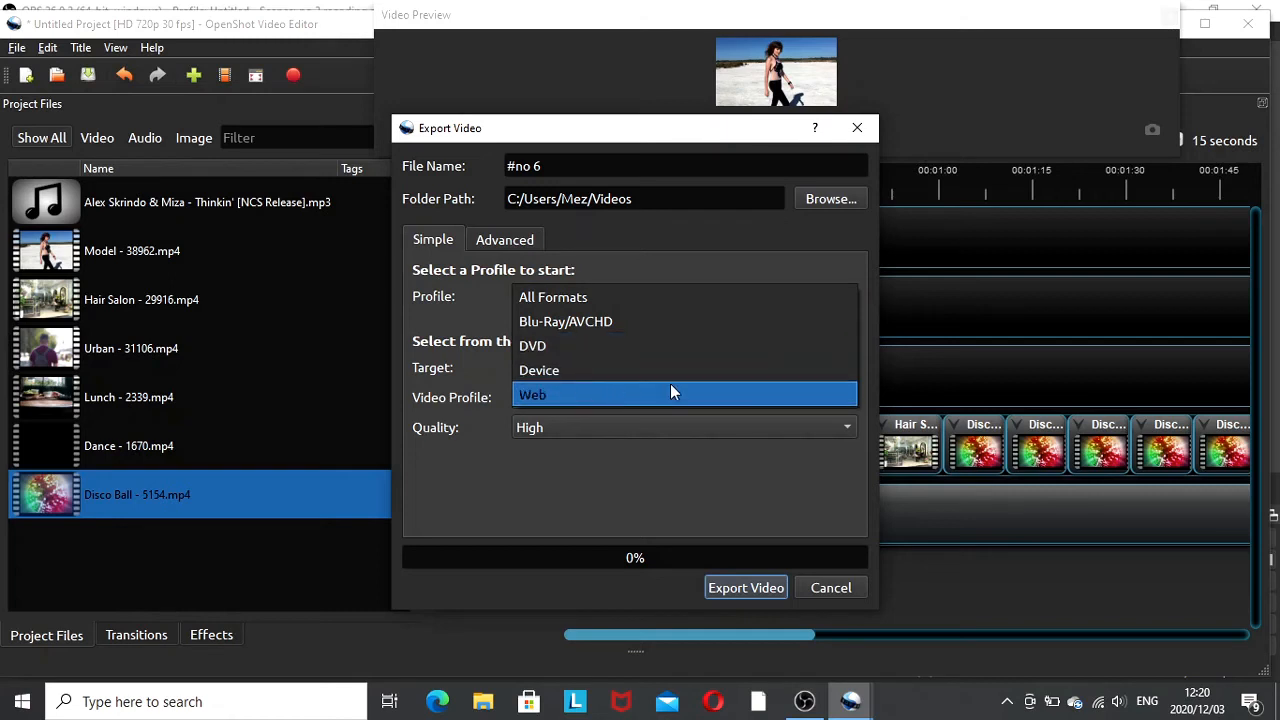
{"action": "left_click", "coordinate": [591, 294]}
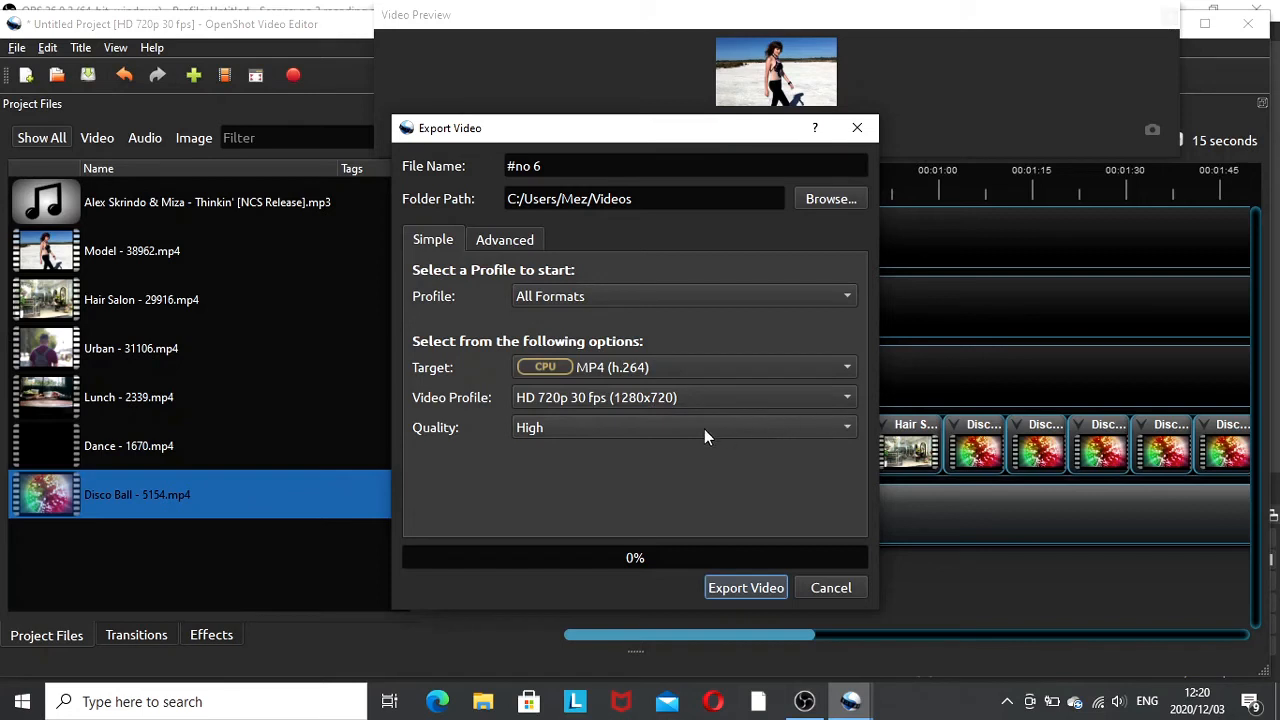
{"action": "left_click", "coordinate": [851, 426]}
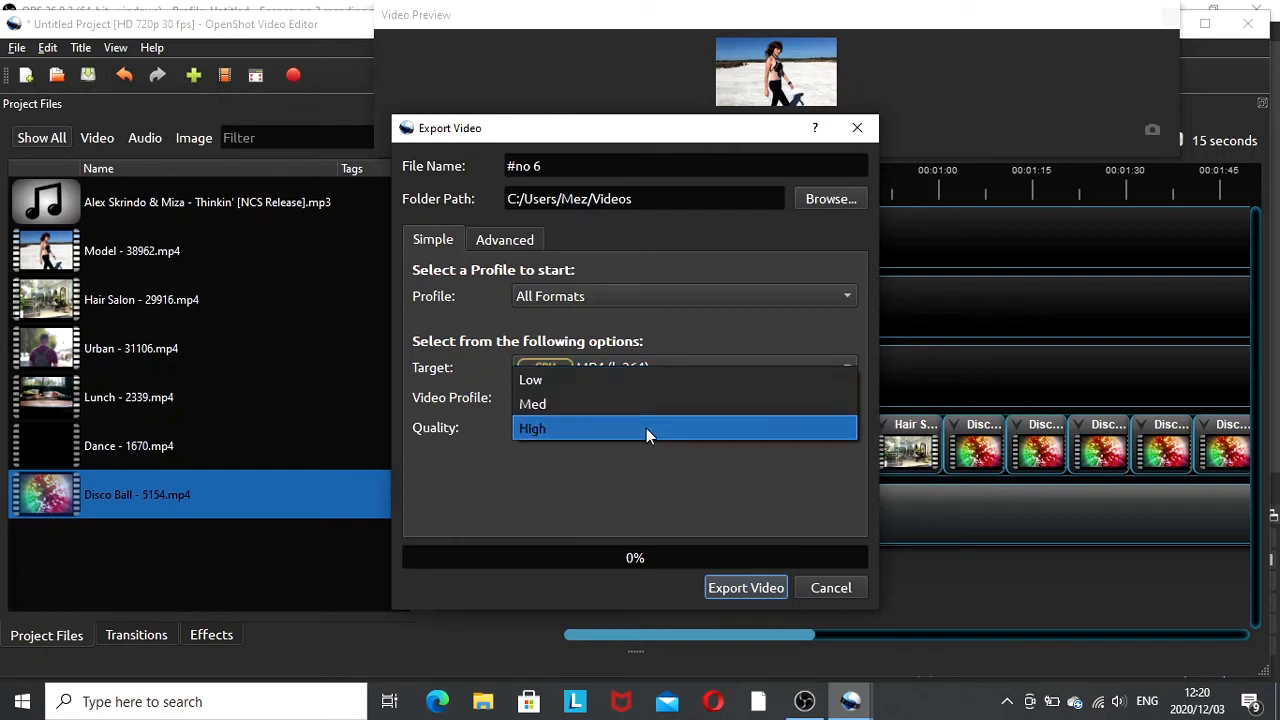
{"action": "left_click", "coordinate": [567, 427]}
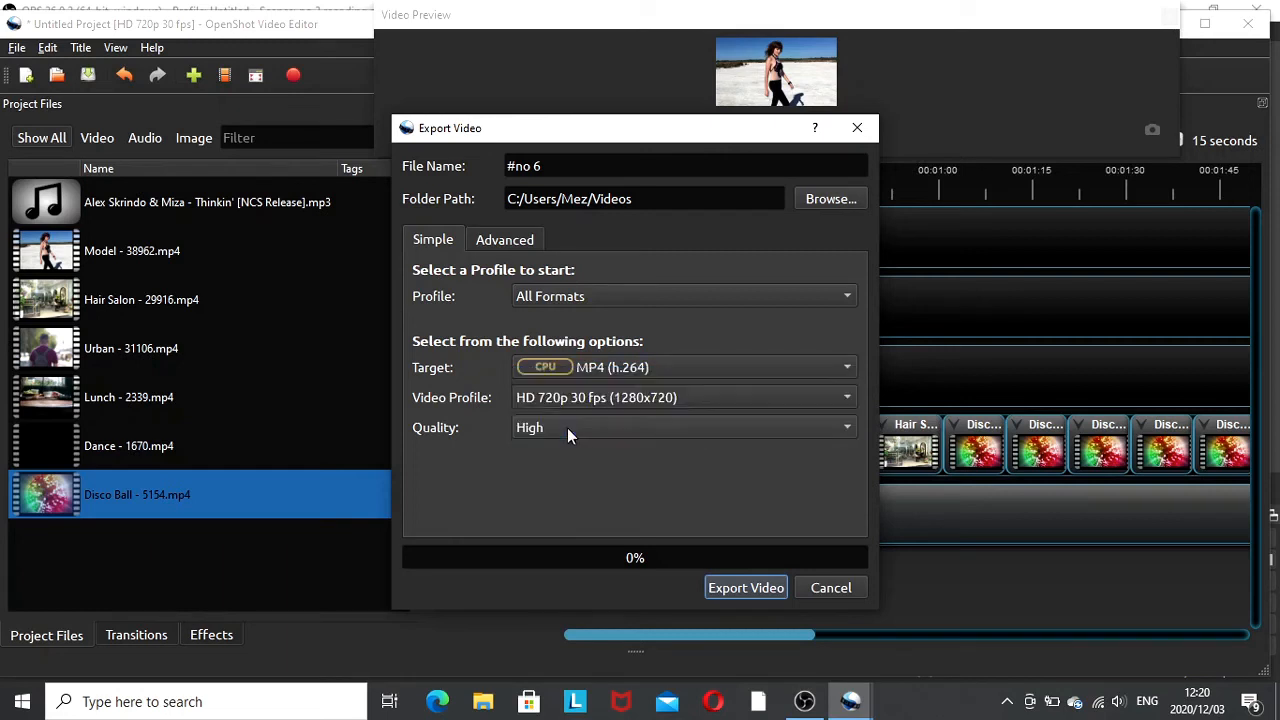
{"action": "left_click", "coordinate": [748, 588]}
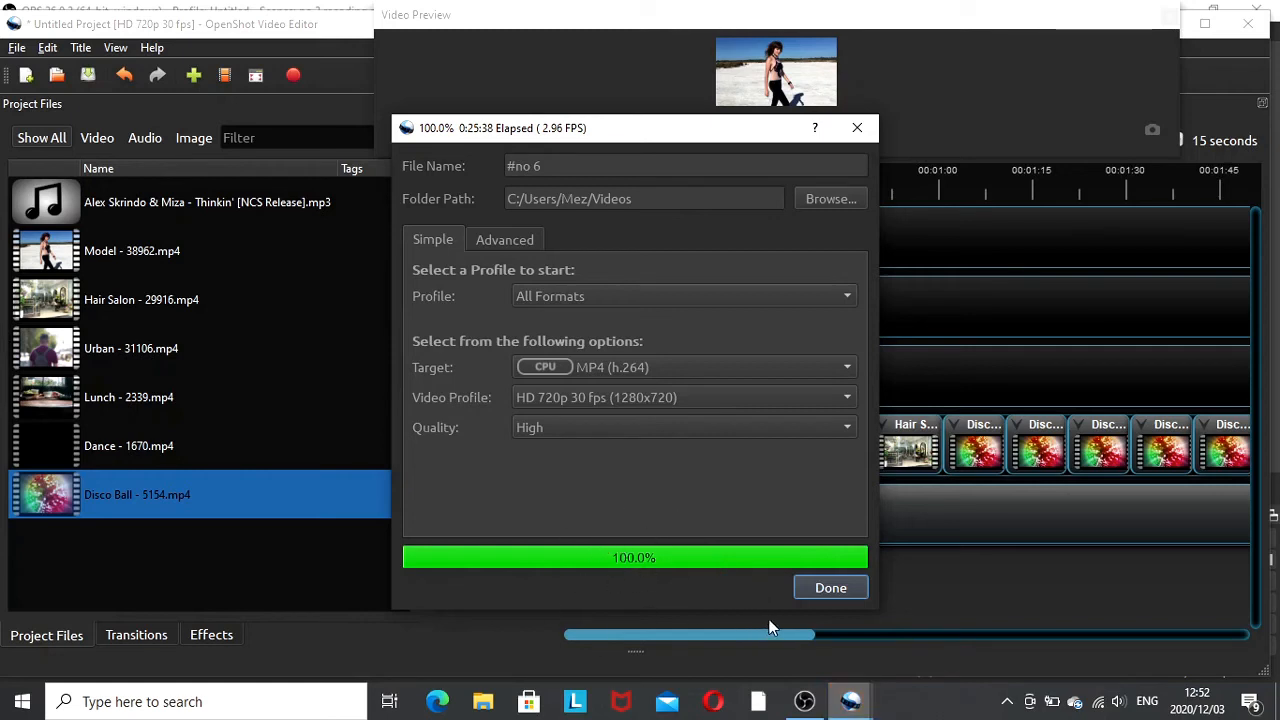
{"action": "left_click", "coordinate": [829, 588]}
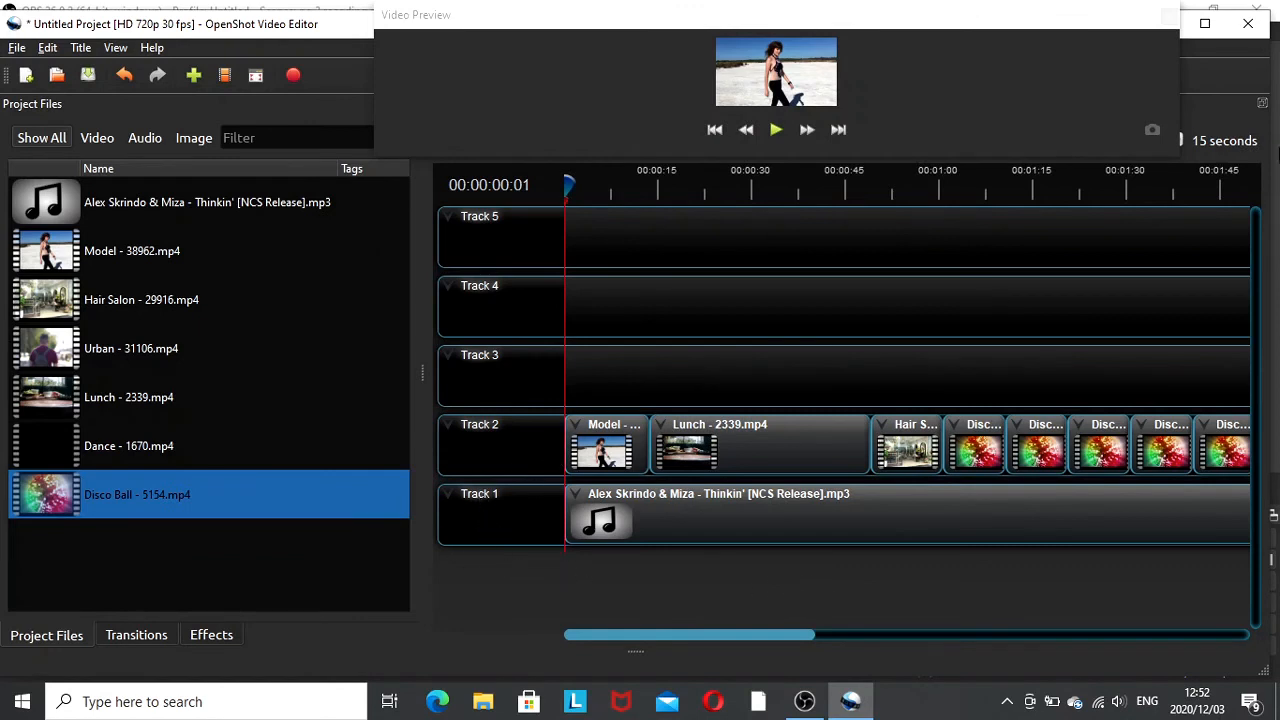
- Close OpenShot without saving the project changes
{"action": "left_click", "coordinate": [1250, 25]}
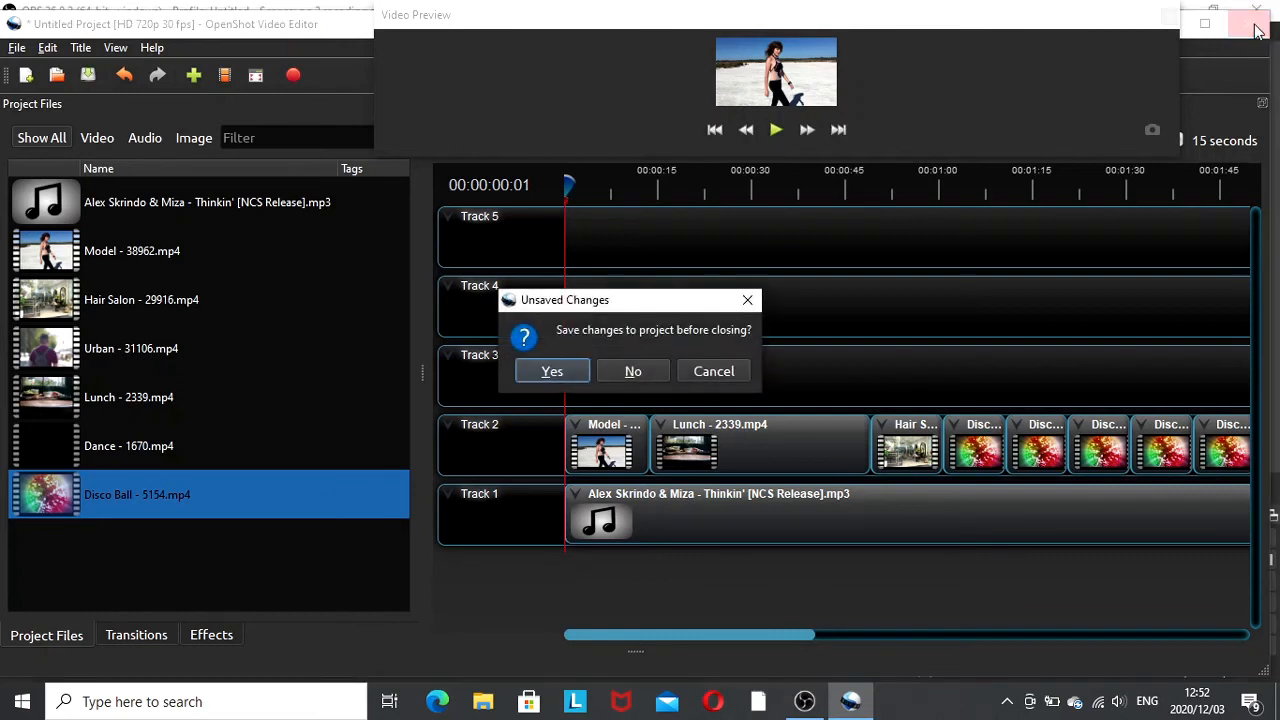
{"action": "left_click", "coordinate": [639, 371]}
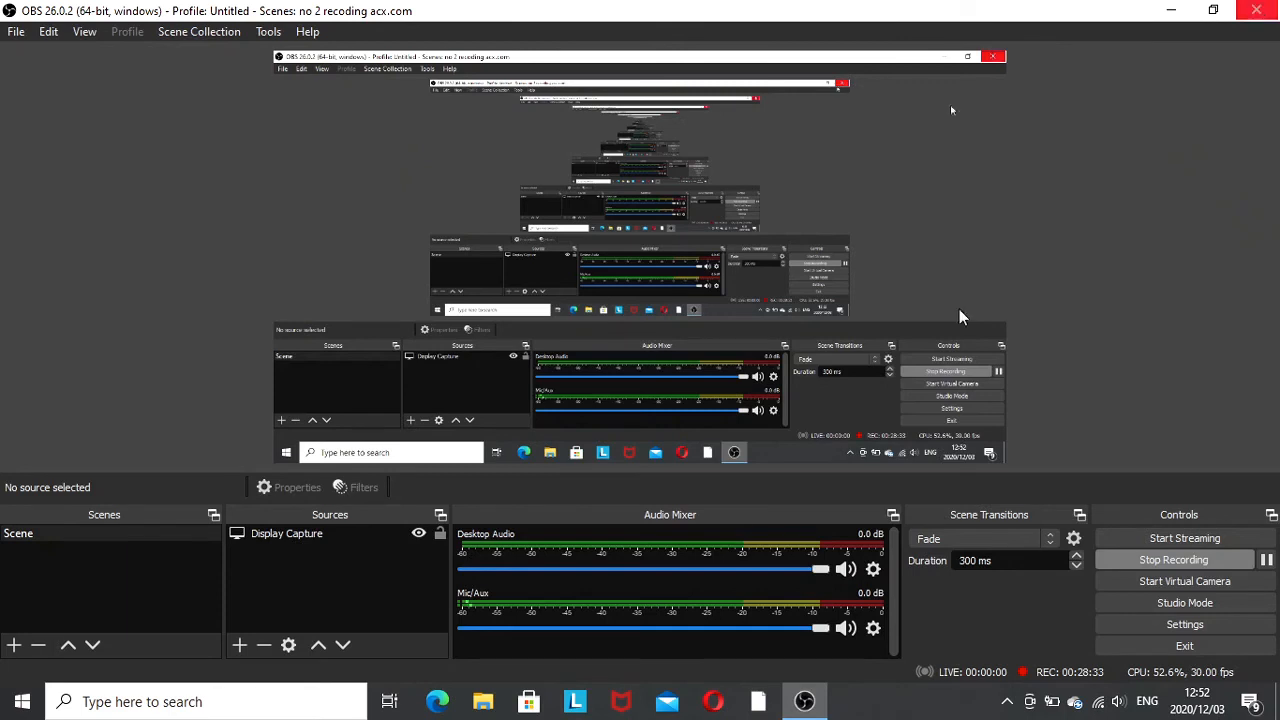
- In File Explorer, search the Videos folder for #no and open the exported #no 6.mp4
{"action": "left_click", "coordinate": [476, 706]}
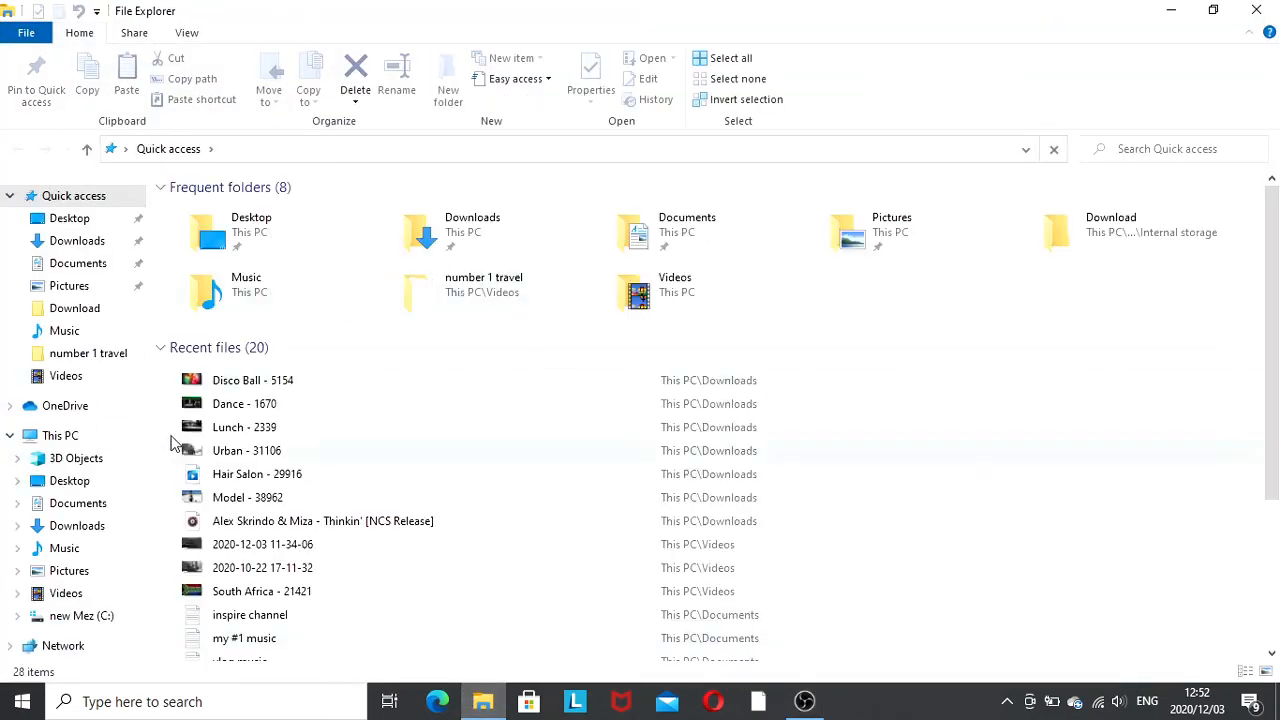
{"action": "left_click", "coordinate": [74, 384]}
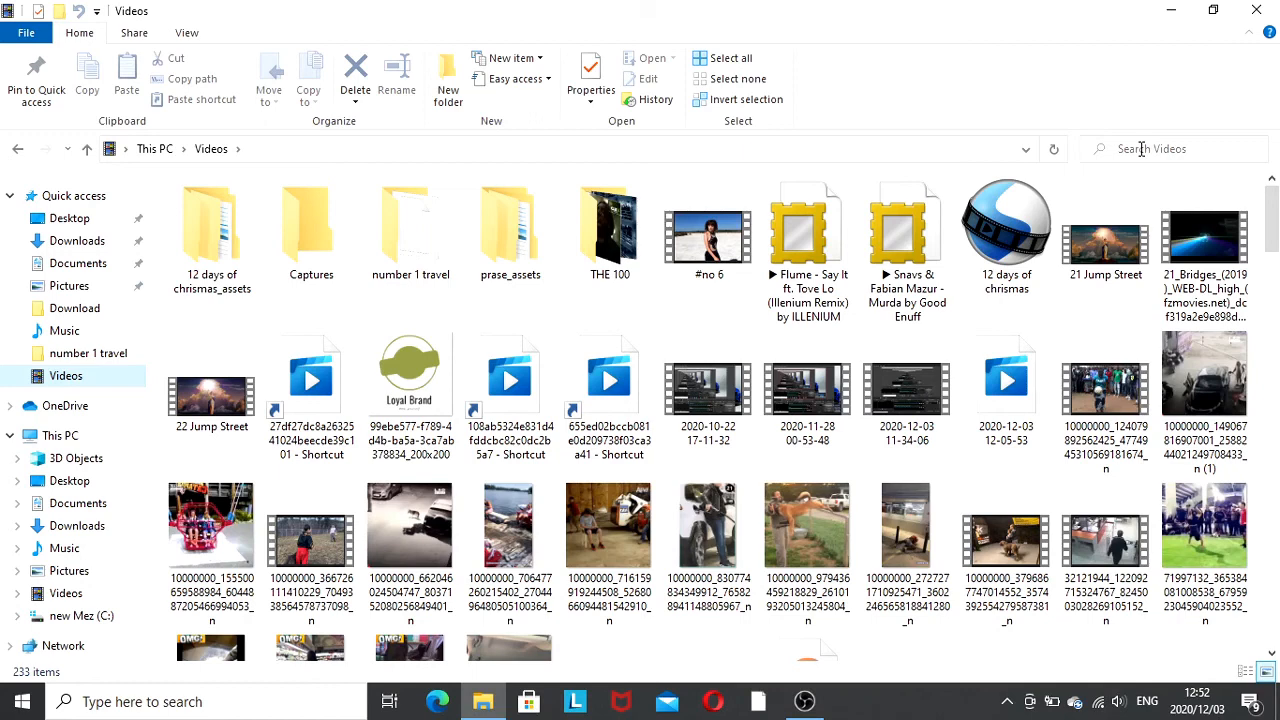
{"action": "left_click", "coordinate": [1140, 149]}
{"action": "type", "text": "n"}
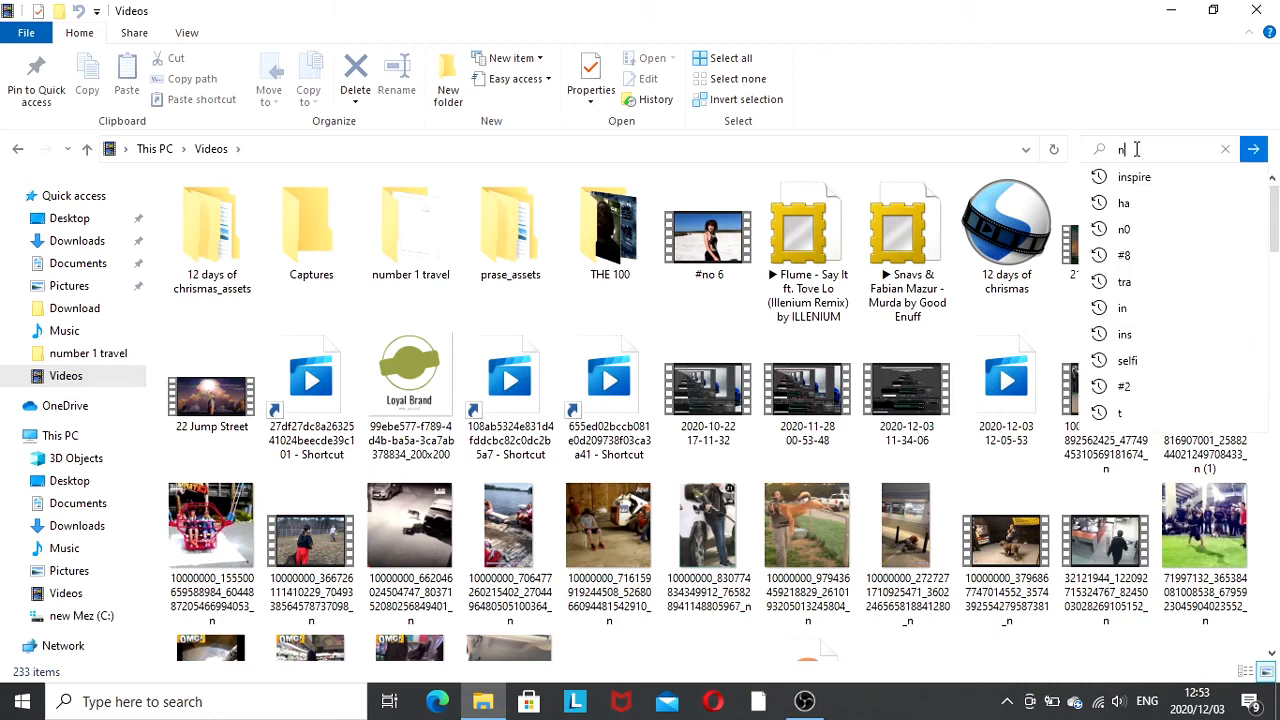
{"action": "type", "text": "o"}
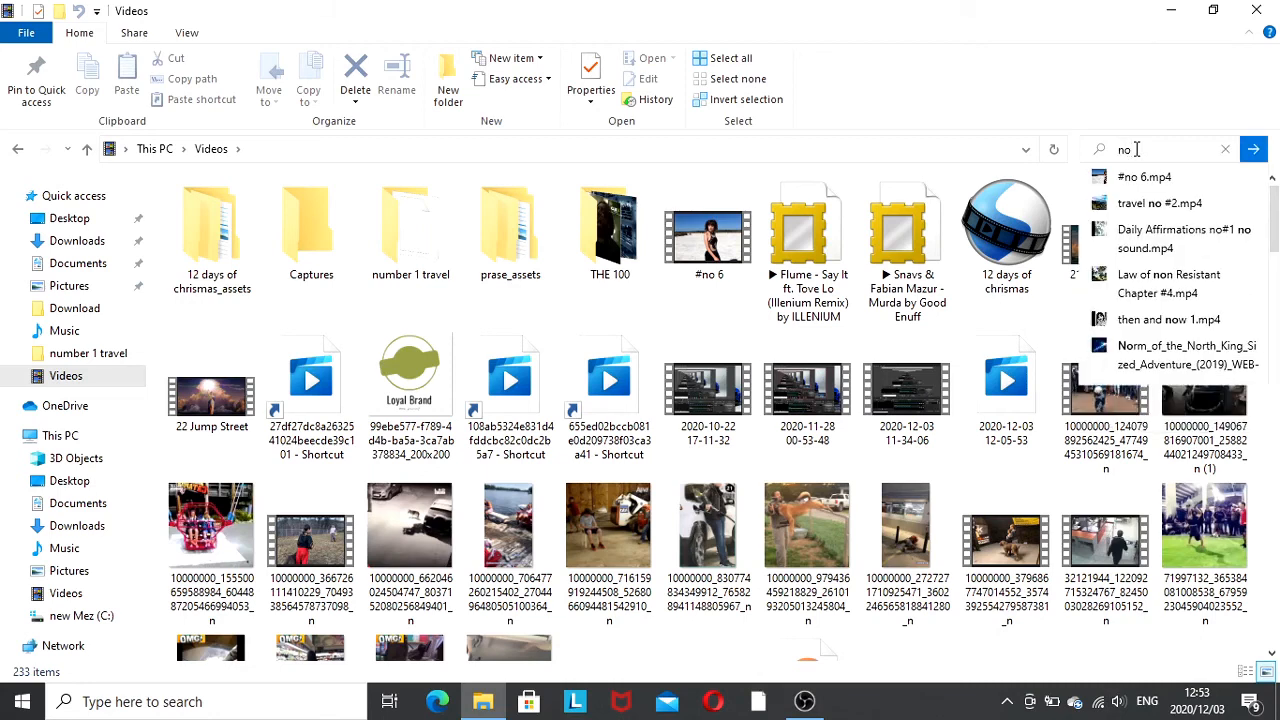
{"action": "type", "text": "6"}
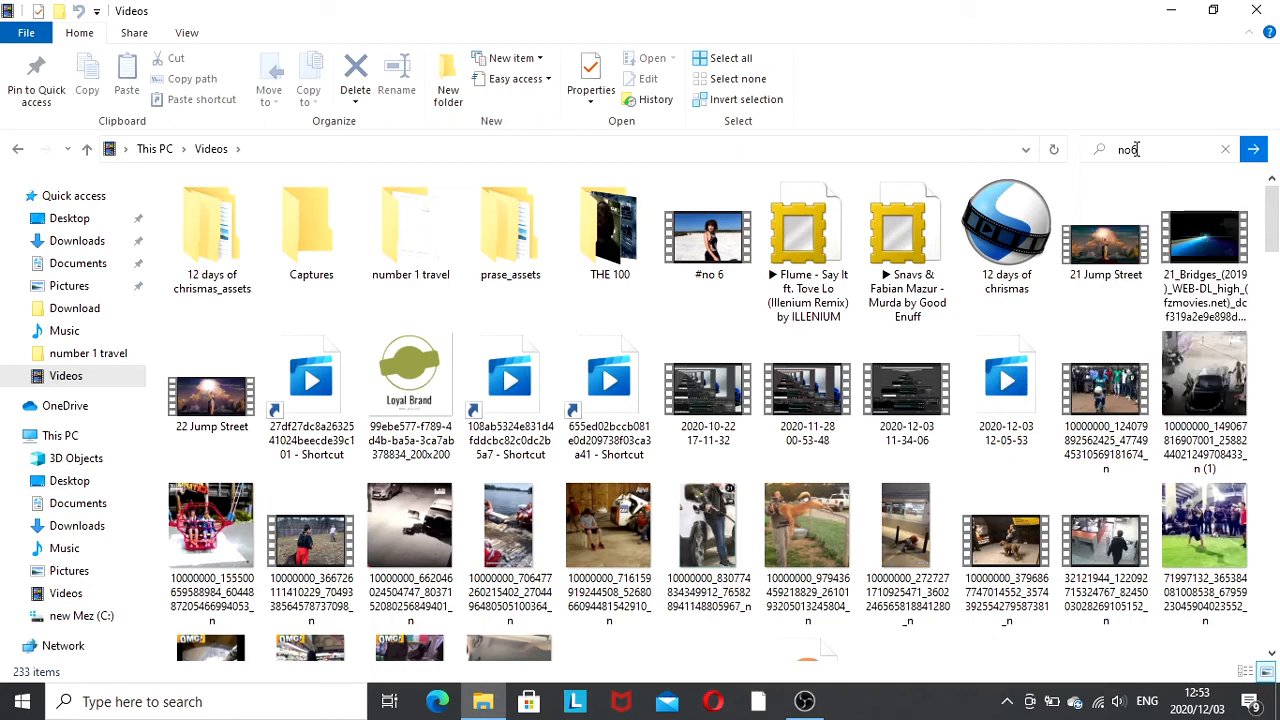
{"action": "key", "text": "BackSpace"}
{"action": "key", "text": "BackSpace"}
{"action": "key", "text": "BackSpace"}
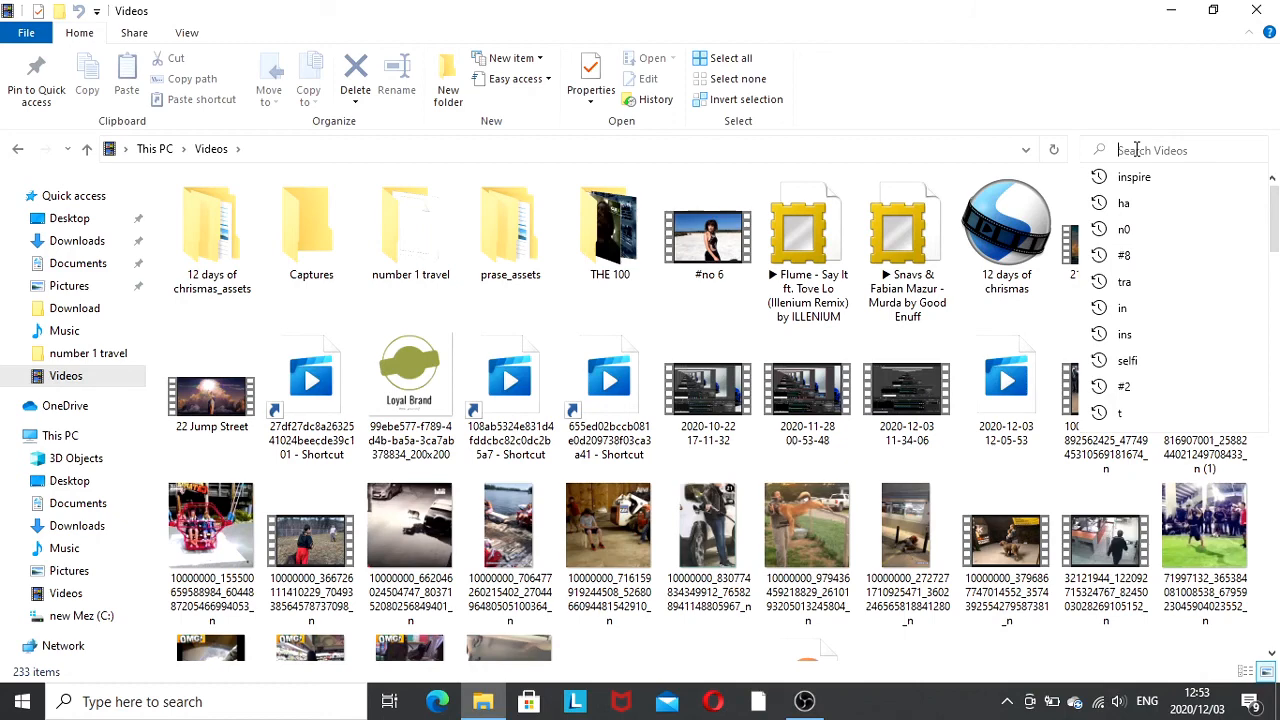
{"action": "type", "text": "#"}
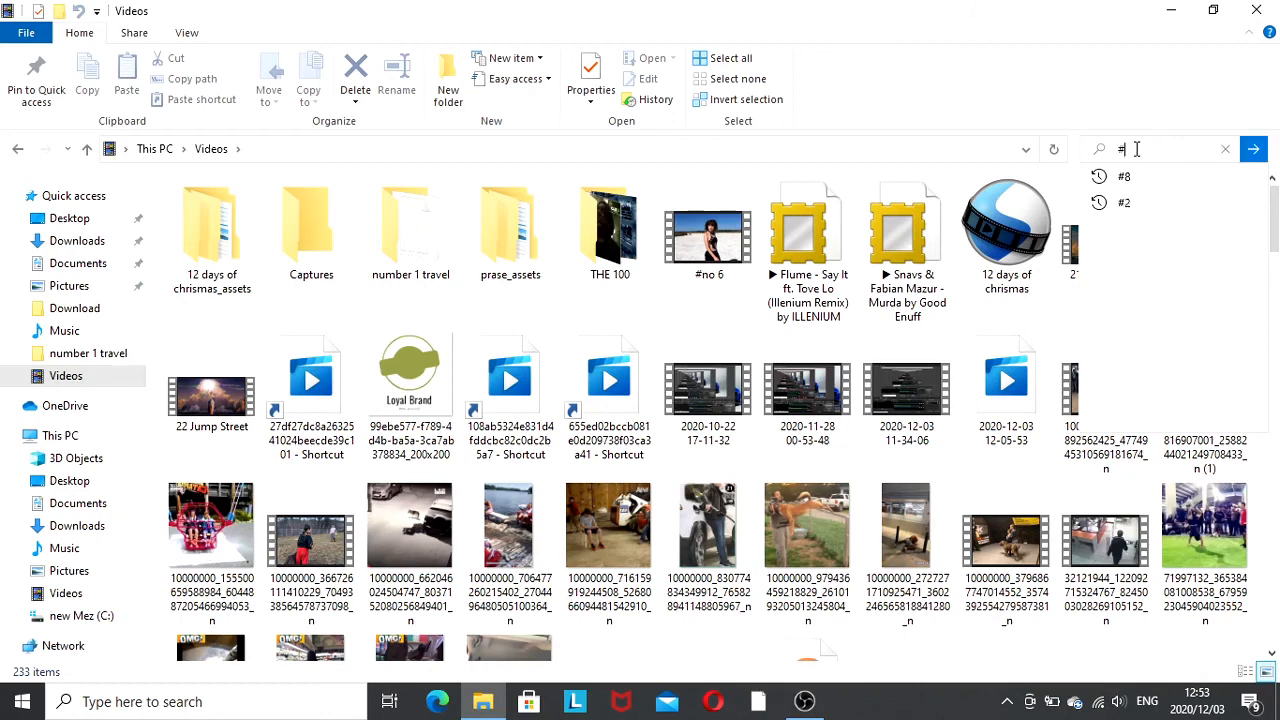
{"action": "type", "text": "n"}
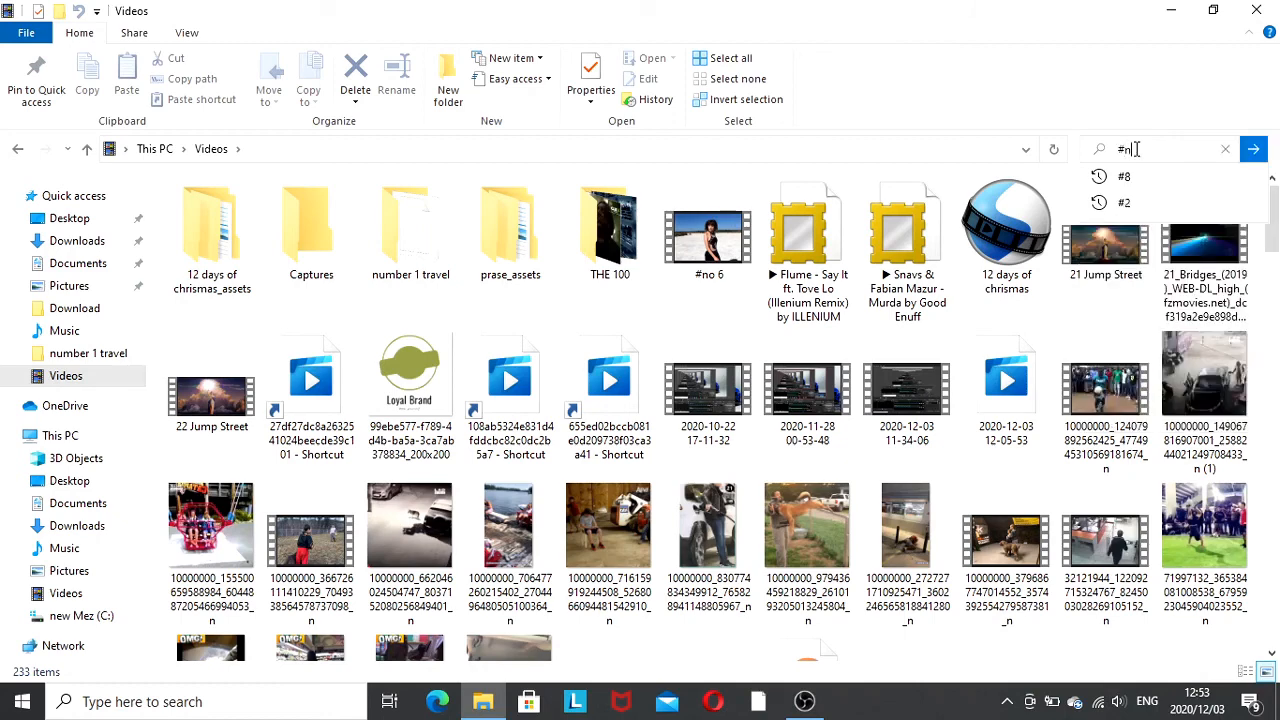
{"action": "type", "text": "o6"}
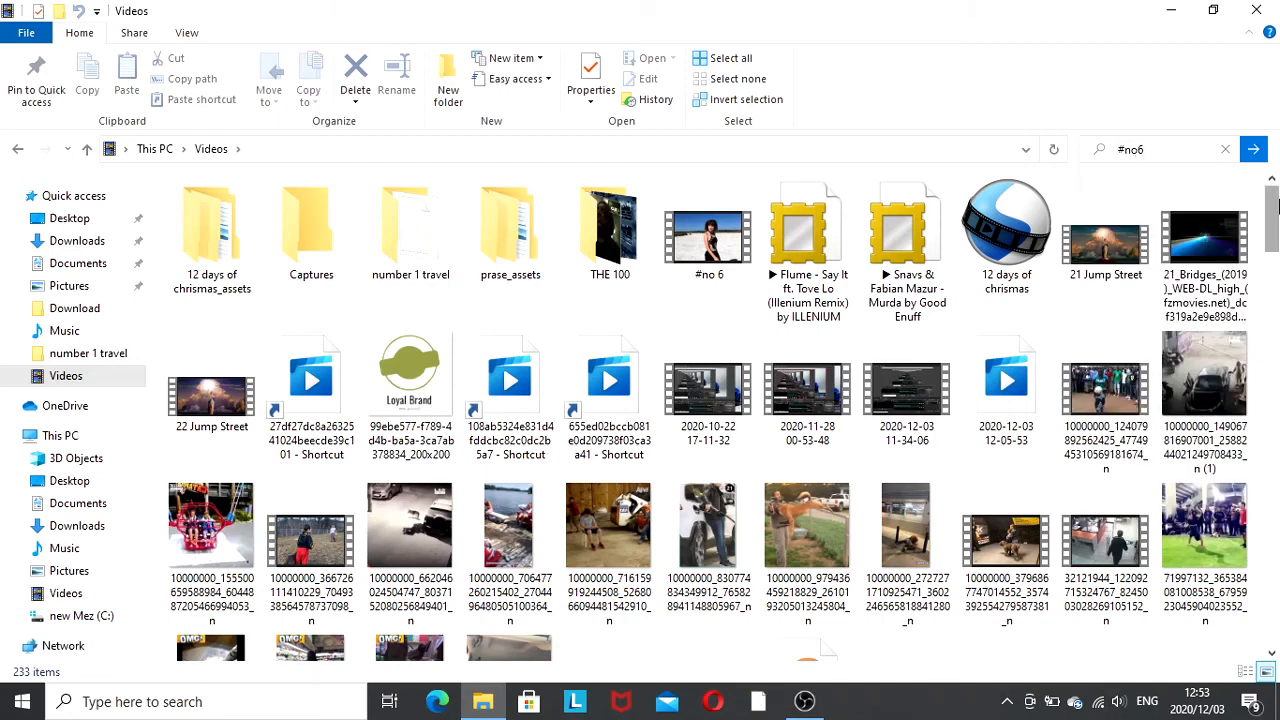
{"action": "key", "text": "BackSpace"}
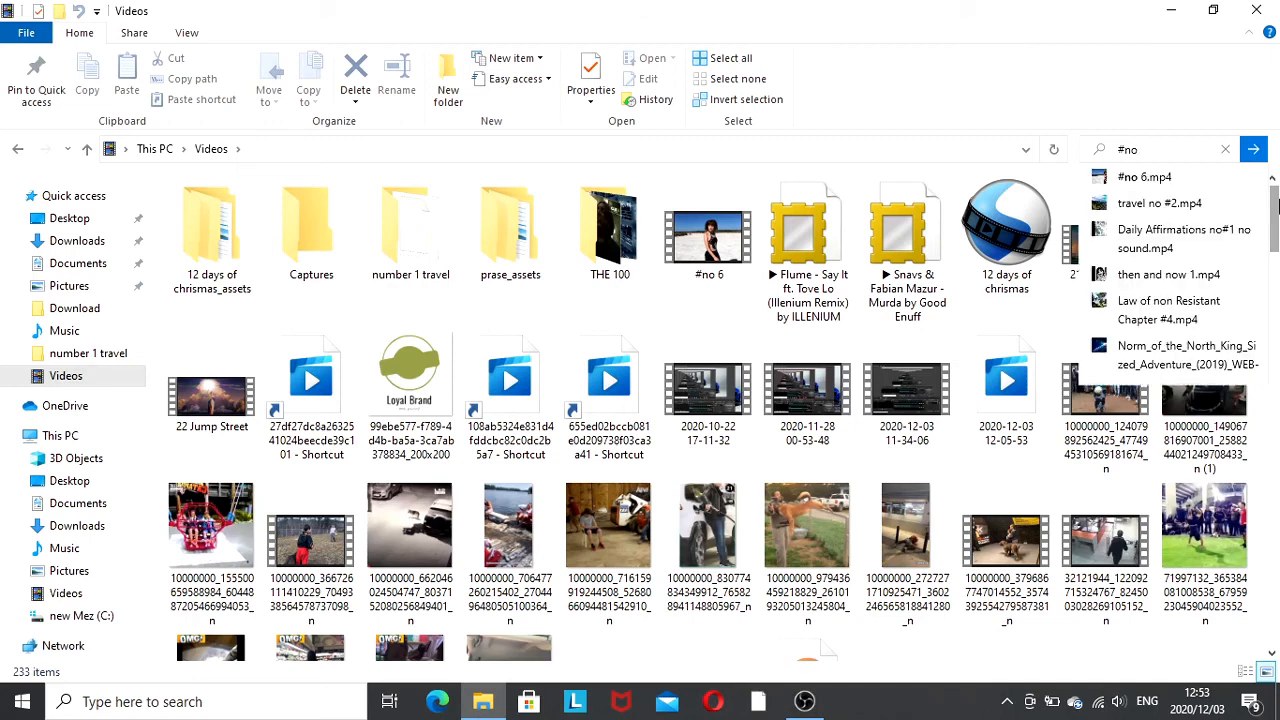
{"action": "left_click", "coordinate": [1168, 186]}
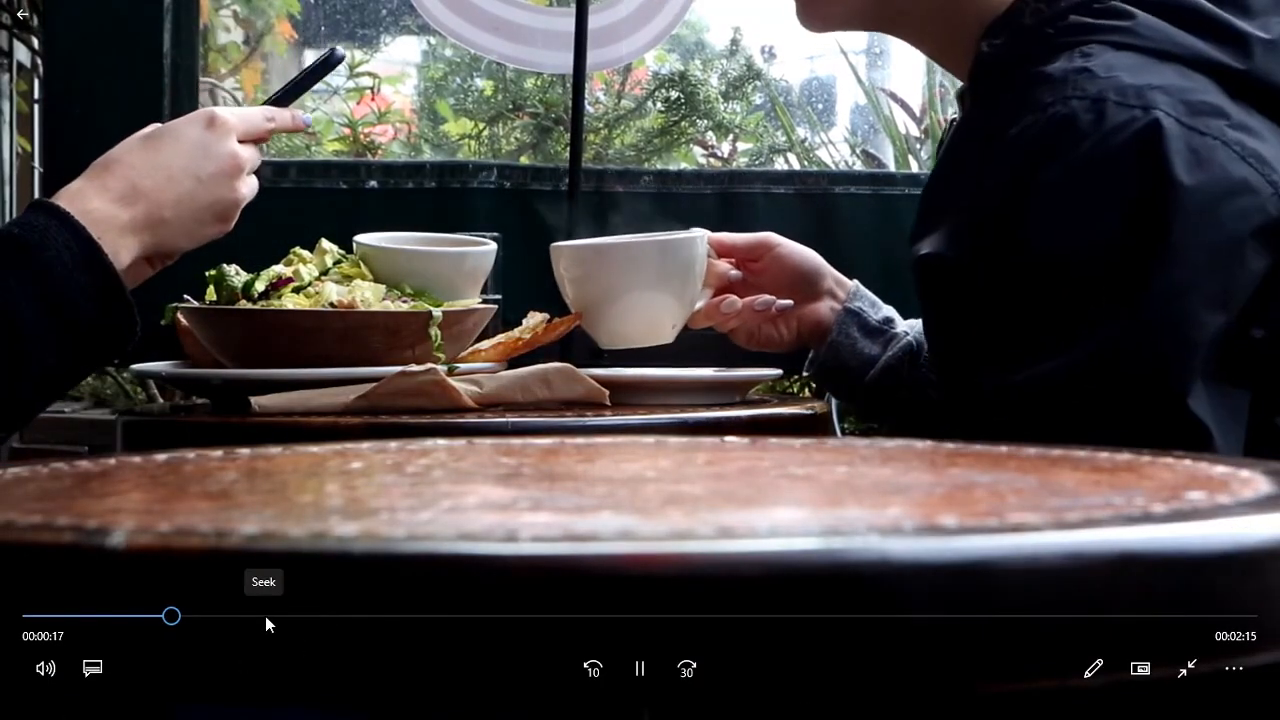
- Seek forward through the exported video in the player
{"action": "left_click", "coordinate": [266, 618]}
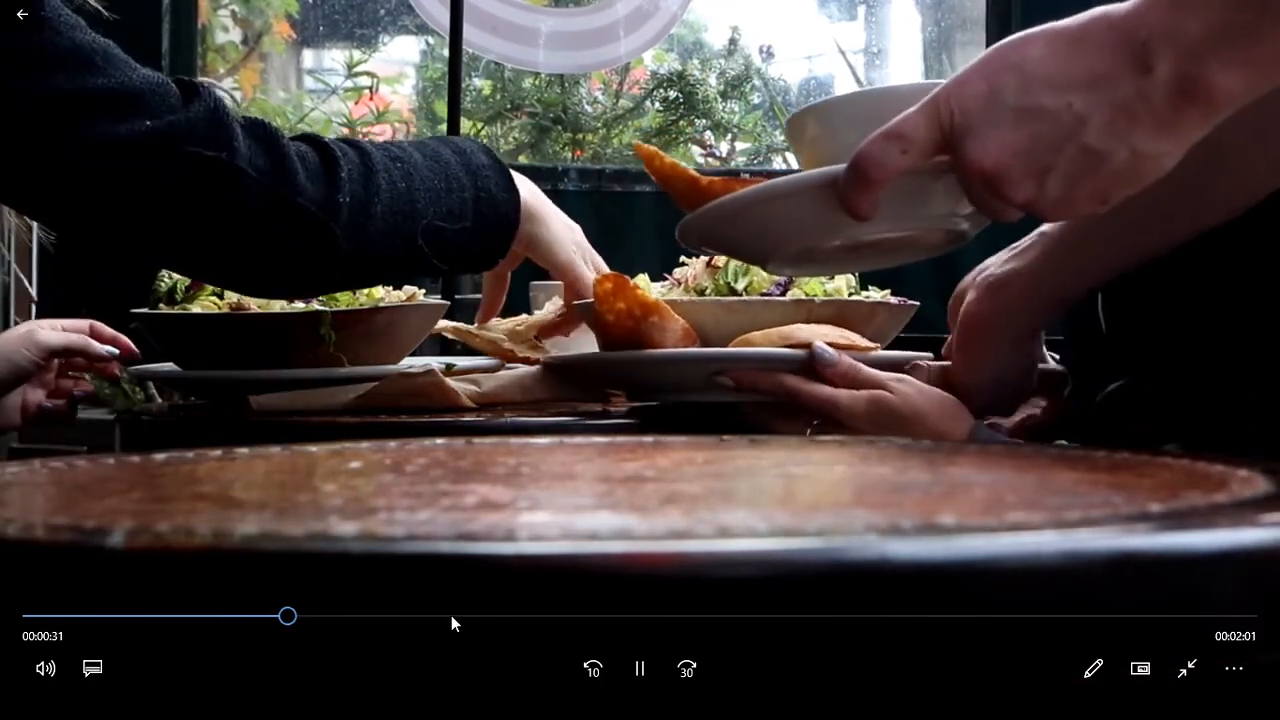
{"action": "left_click", "coordinate": [451, 616]}
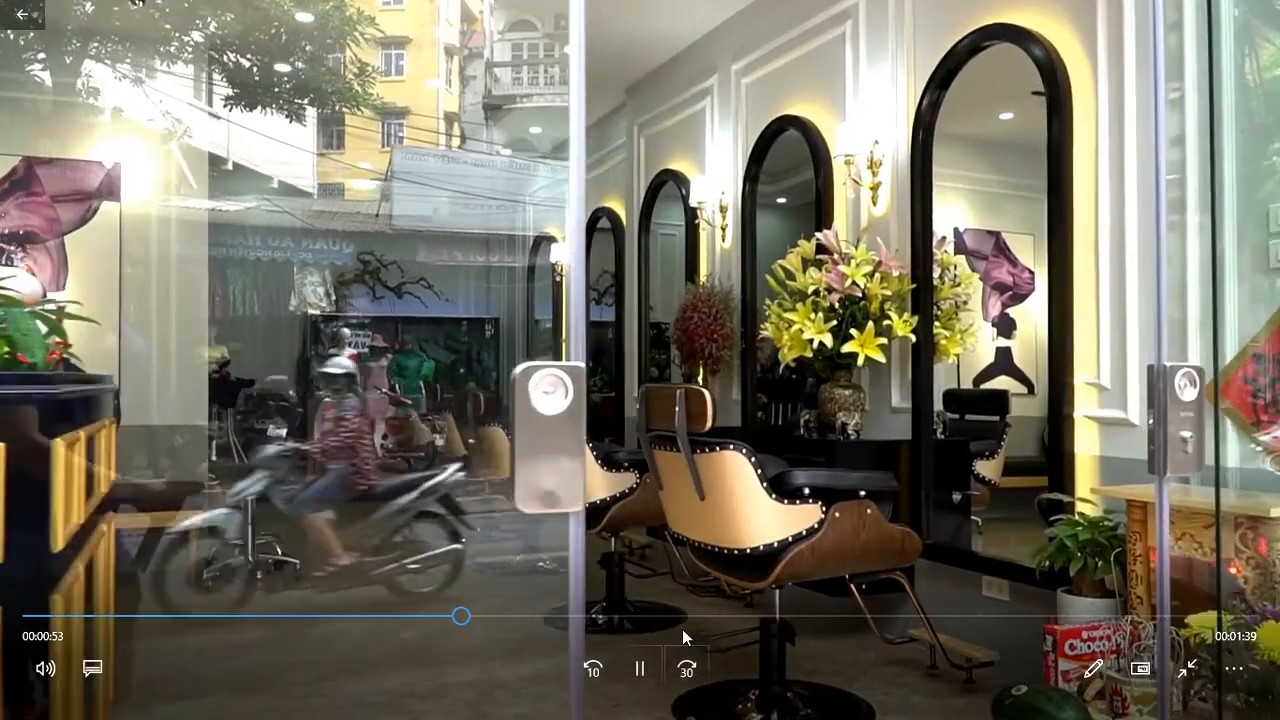